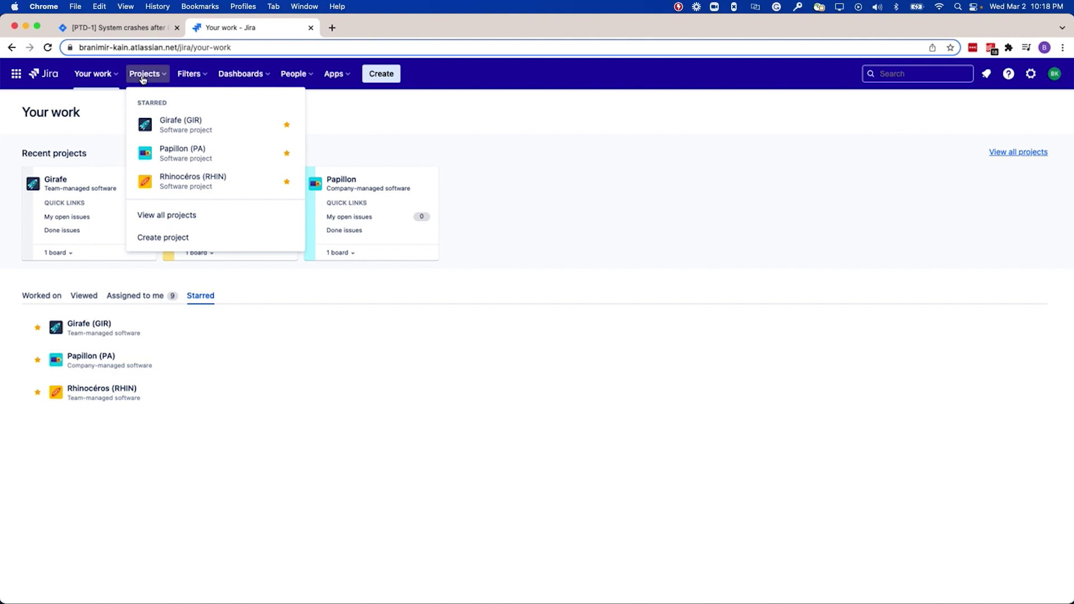
Step: Start creating a project from the Kanban software template and compare the team-managed and company-managed project types
{"action": "left_click", "coordinate": [177, 238]}
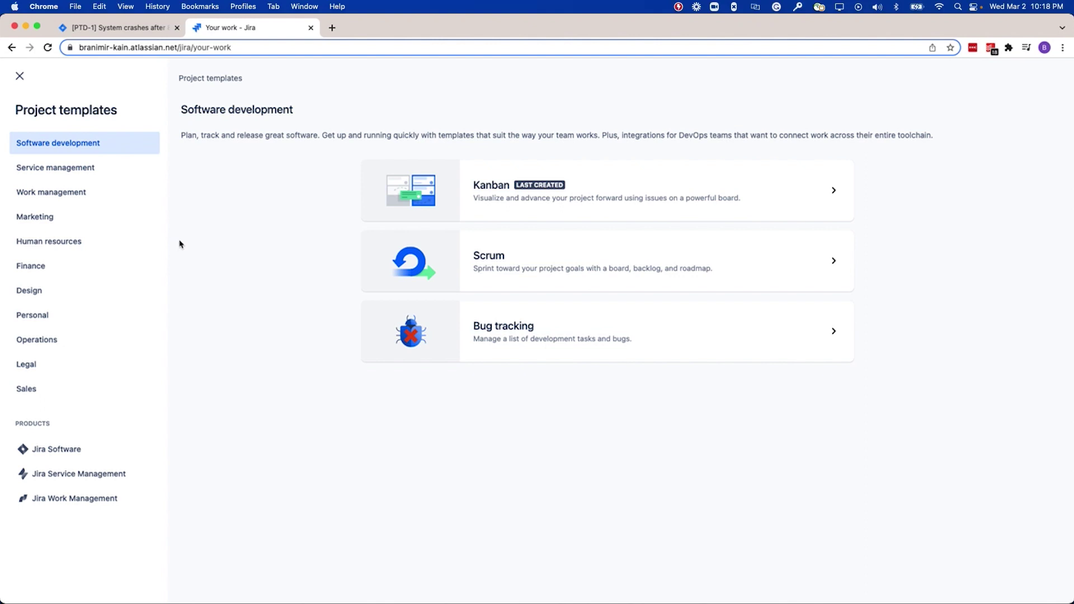
{"action": "left_click", "coordinate": [468, 214]}
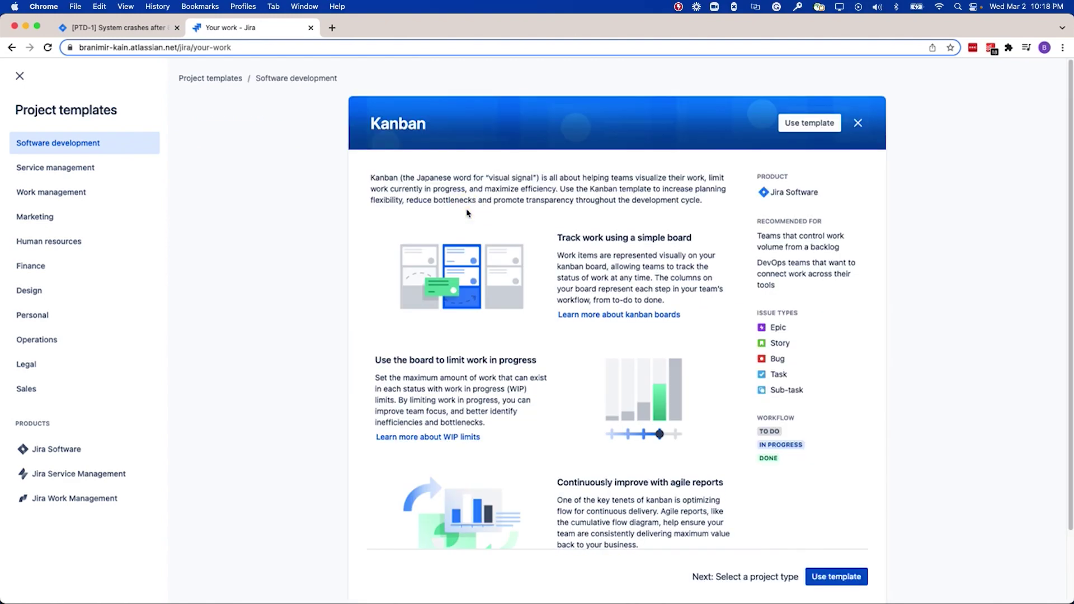
{"action": "left_click", "coordinate": [805, 122]}
{"action": "scroll", "coordinate": [536, 268], "scroll_direction": "down", "scroll_amount": 1}
{"action": "scroll", "coordinate": [536, 271], "scroll_direction": "down", "scroll_amount": 2}
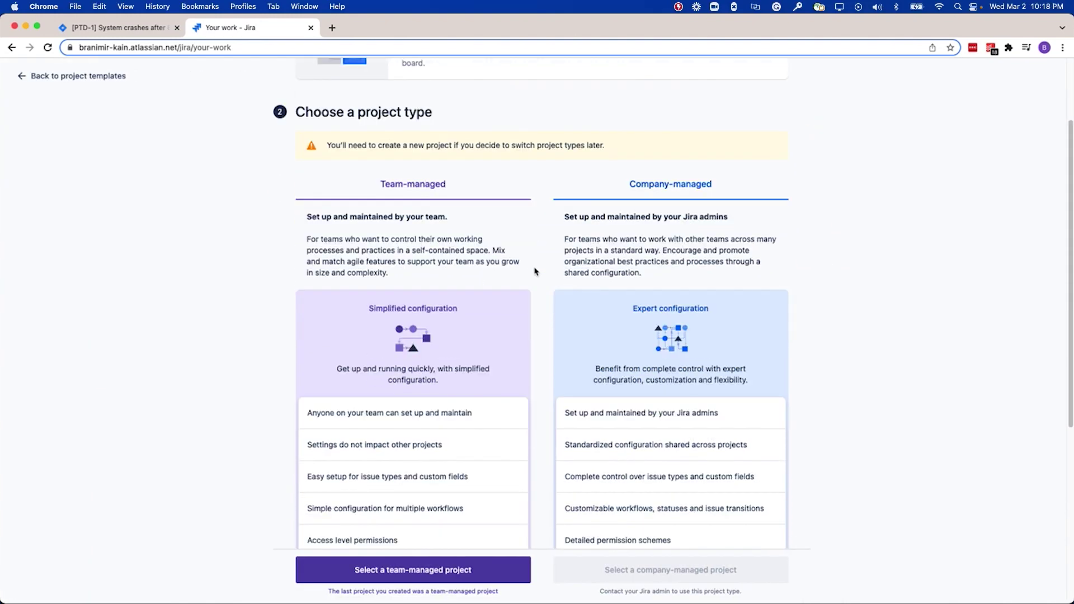
{"action": "scroll", "coordinate": [534, 271], "scroll_direction": "down", "scroll_amount": 1}
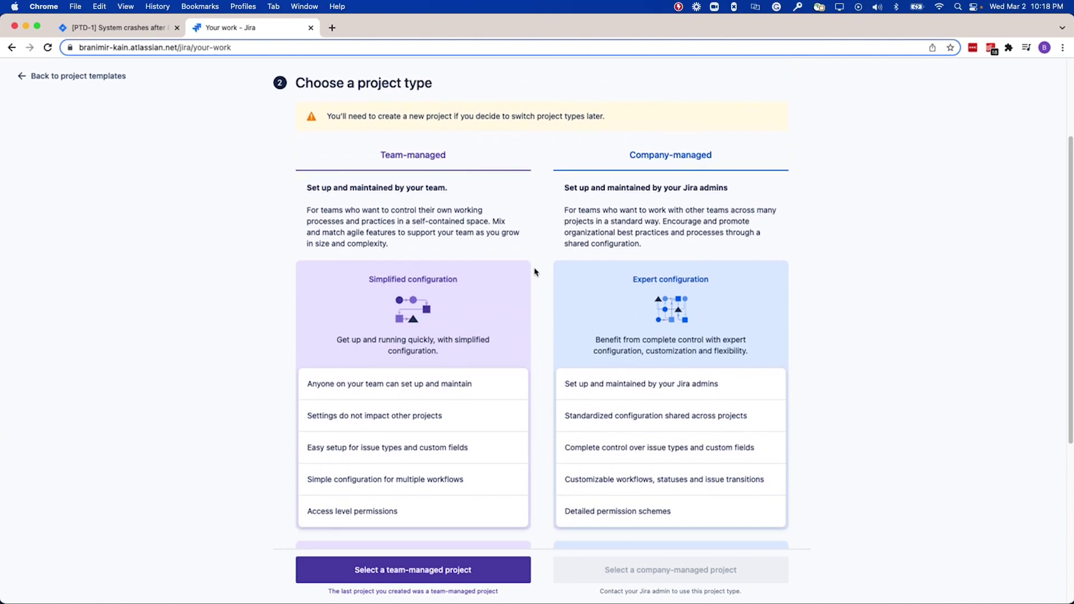
{"action": "scroll", "coordinate": [534, 273], "scroll_direction": "down", "scroll_amount": 5}
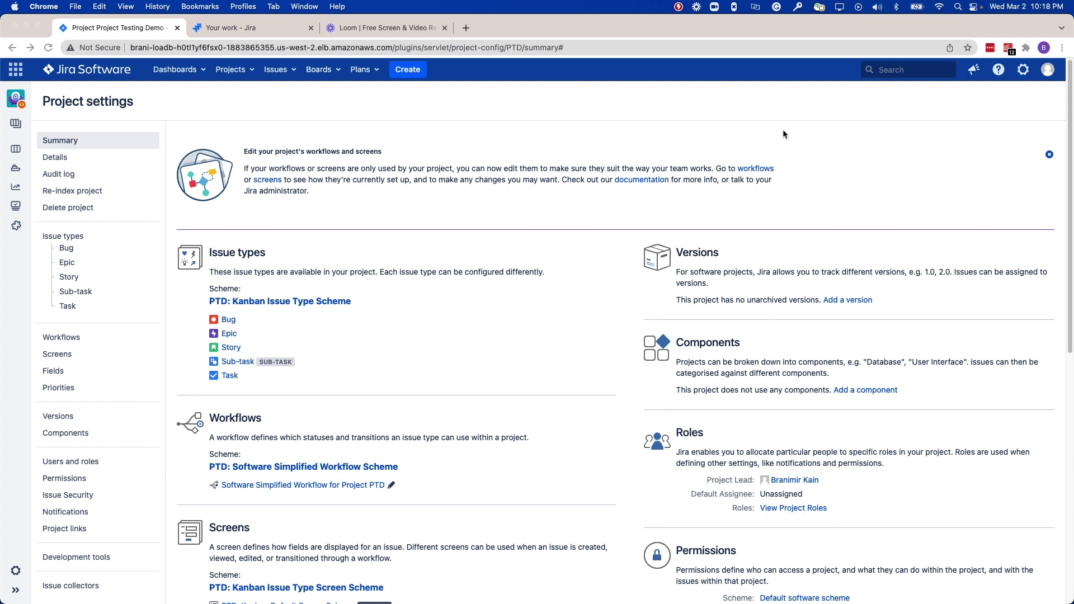
Step: Enable the Backlog, Reports and Issue navigator features in the Girafe project's settings on the cloud Jira site
{"action": "left_click", "coordinate": [286, 28]}
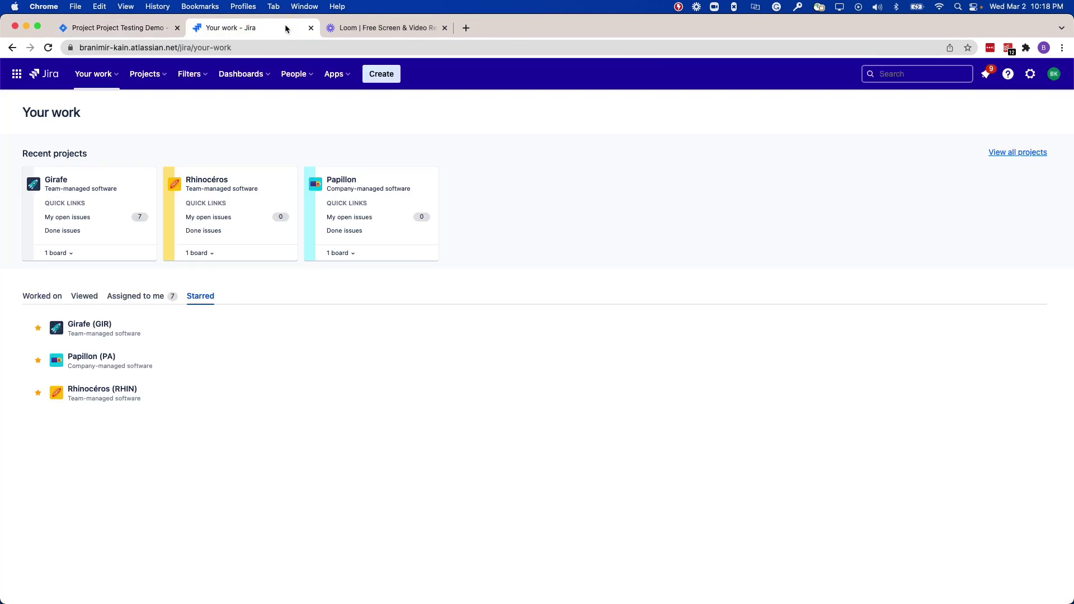
{"action": "left_click", "coordinate": [156, 81]}
{"action": "left_click", "coordinate": [166, 121]}
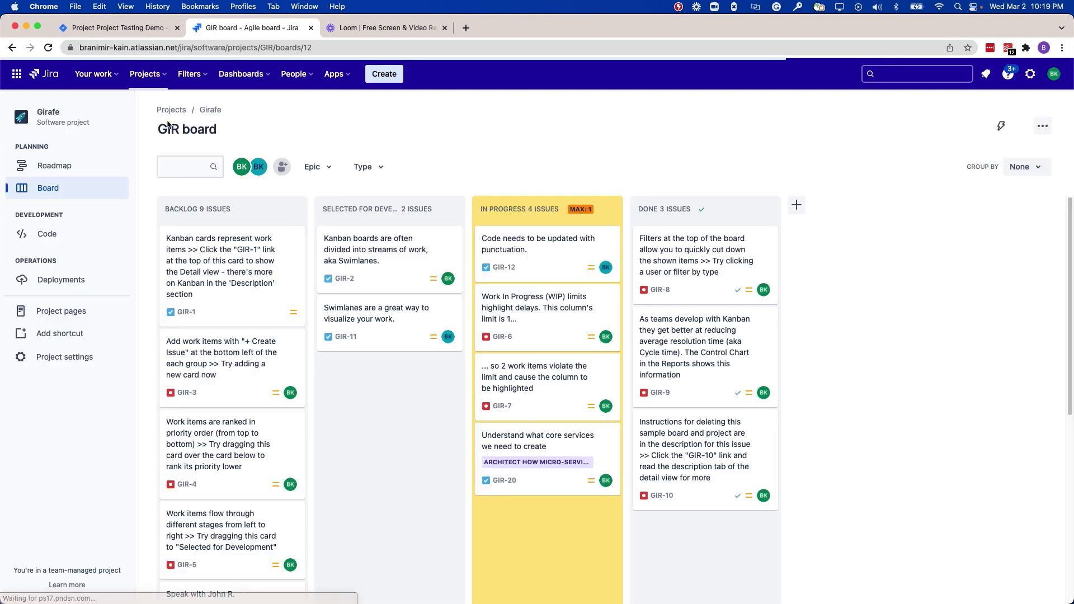
{"action": "left_click", "coordinate": [47, 352]}
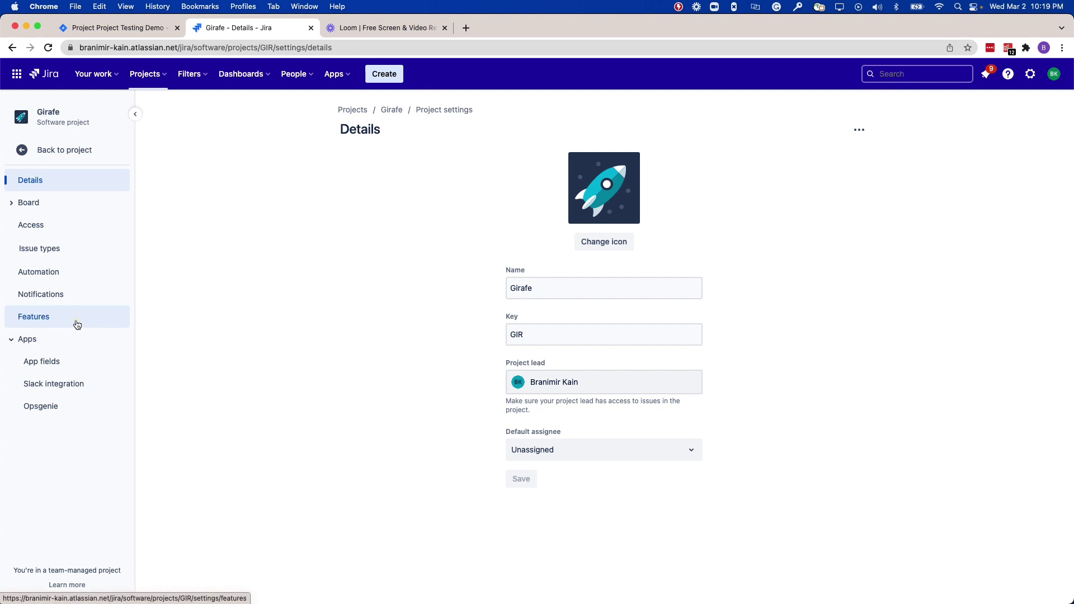
{"action": "left_click", "coordinate": [76, 324]}
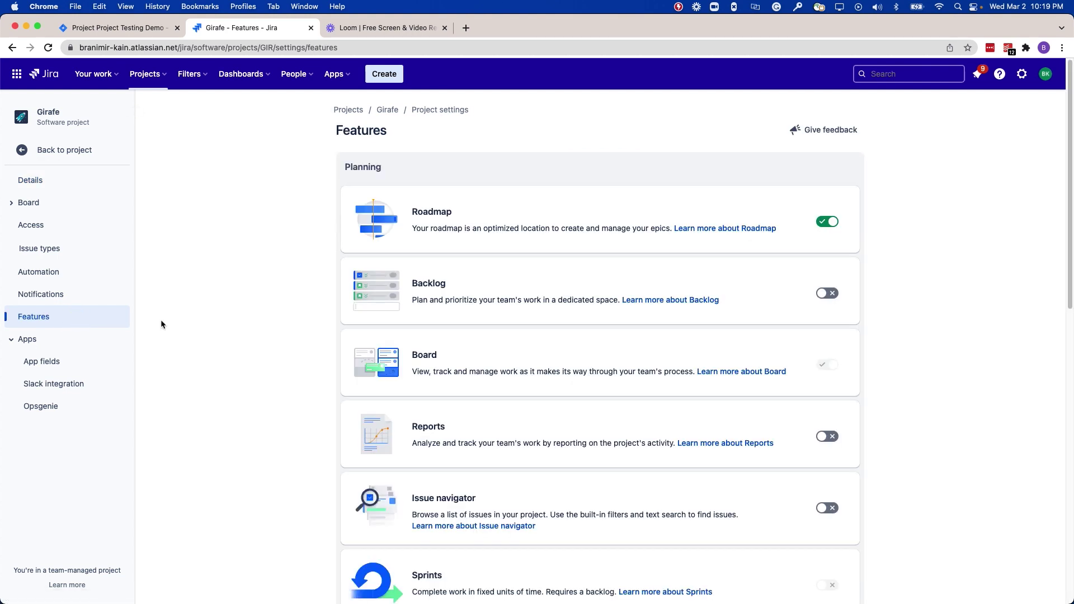
{"action": "left_click", "coordinate": [827, 294]}
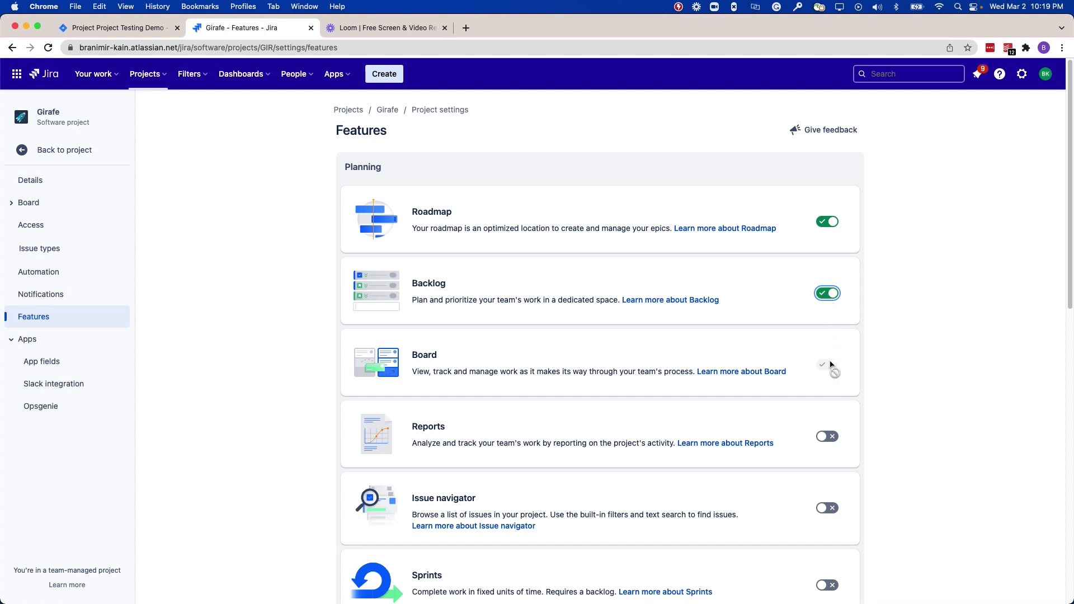
{"action": "left_click", "coordinate": [825, 436]}
{"action": "left_click", "coordinate": [828, 508]}
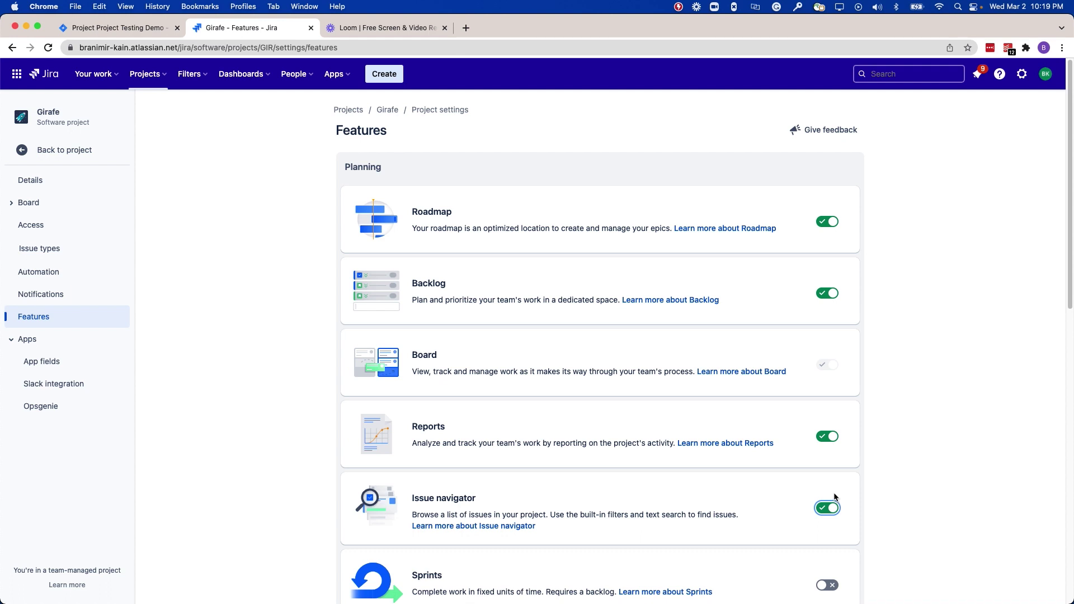
Step: Examine the Bug issue type's fields in Girafe, including the Labels default option, and open its workflow editor
{"action": "left_click", "coordinate": [82, 245]}
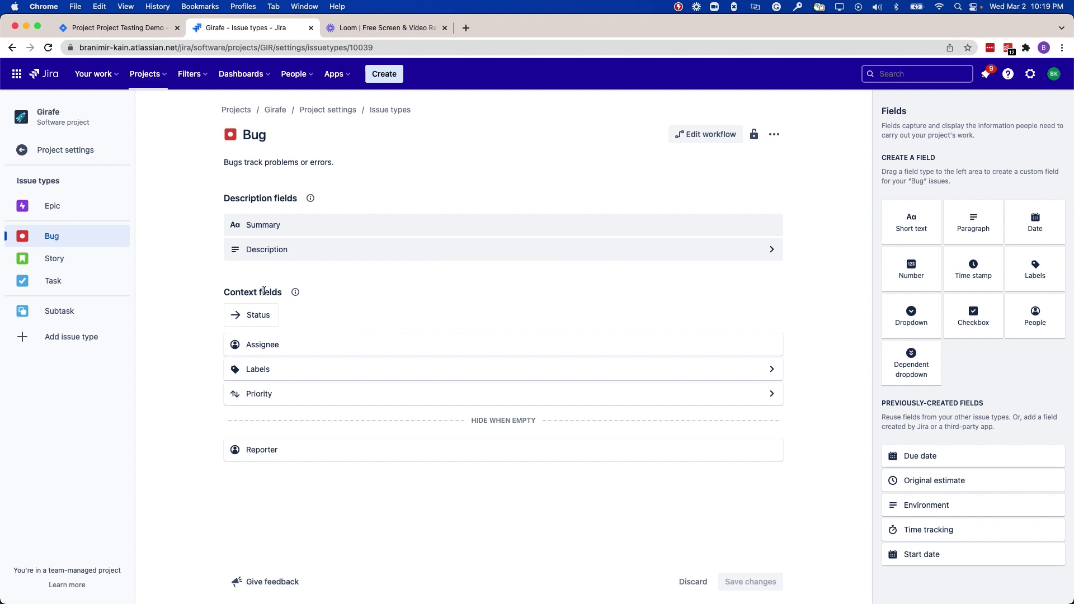
{"action": "left_click_drag", "start_coordinate": [286, 345], "coordinate": [309, 343]}
{"action": "left_click", "coordinate": [773, 372]}
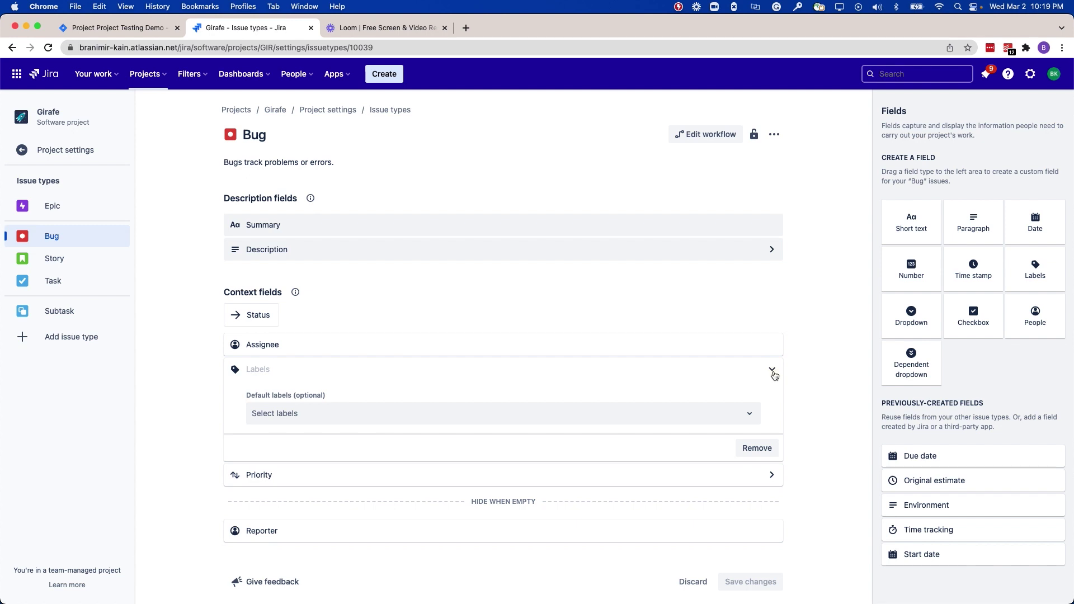
{"action": "left_click", "coordinate": [772, 371]}
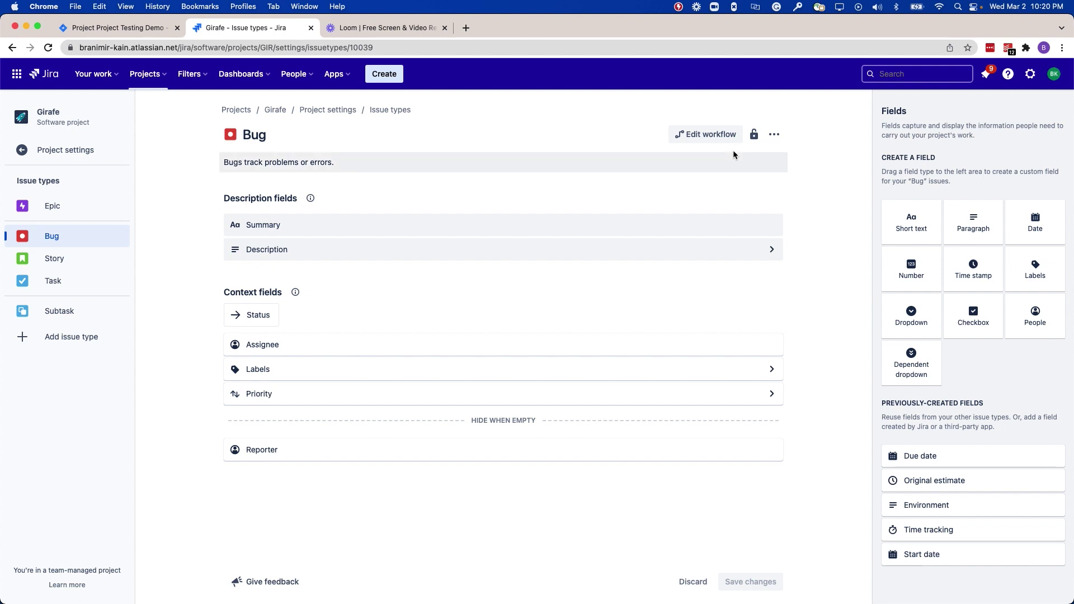
{"action": "left_click", "coordinate": [698, 140]}
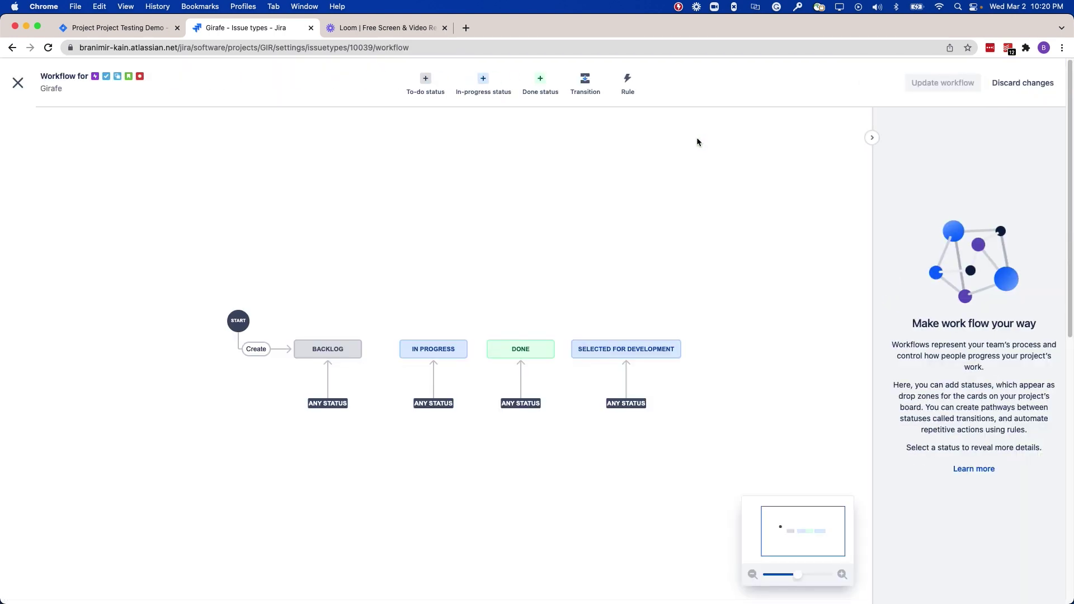
{"action": "left_click", "coordinate": [586, 91]}
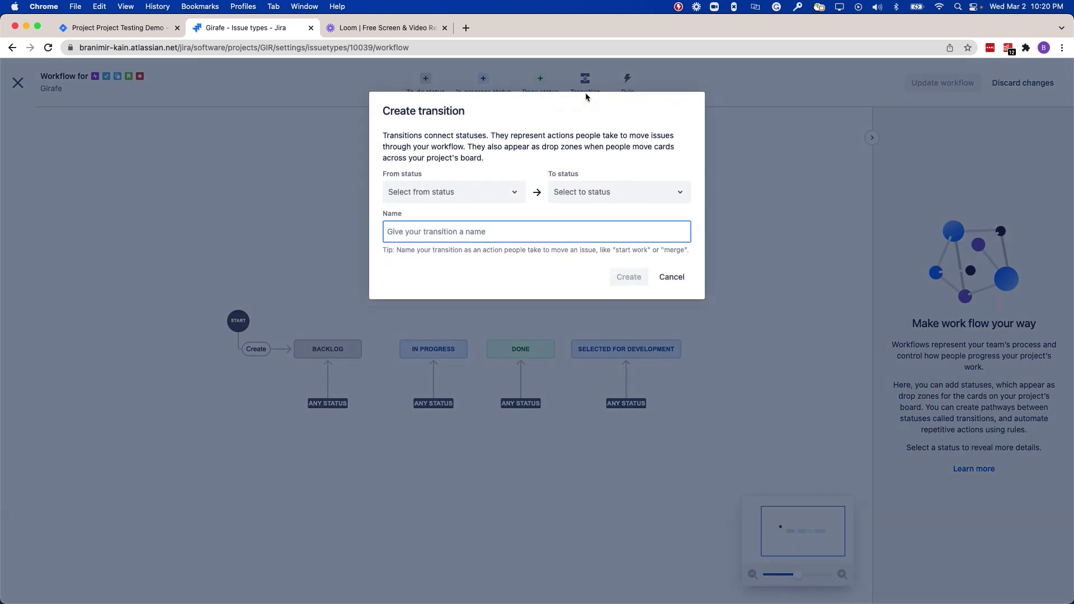
{"action": "left_click", "coordinate": [499, 195]}
{"action": "left_click", "coordinate": [489, 239]}
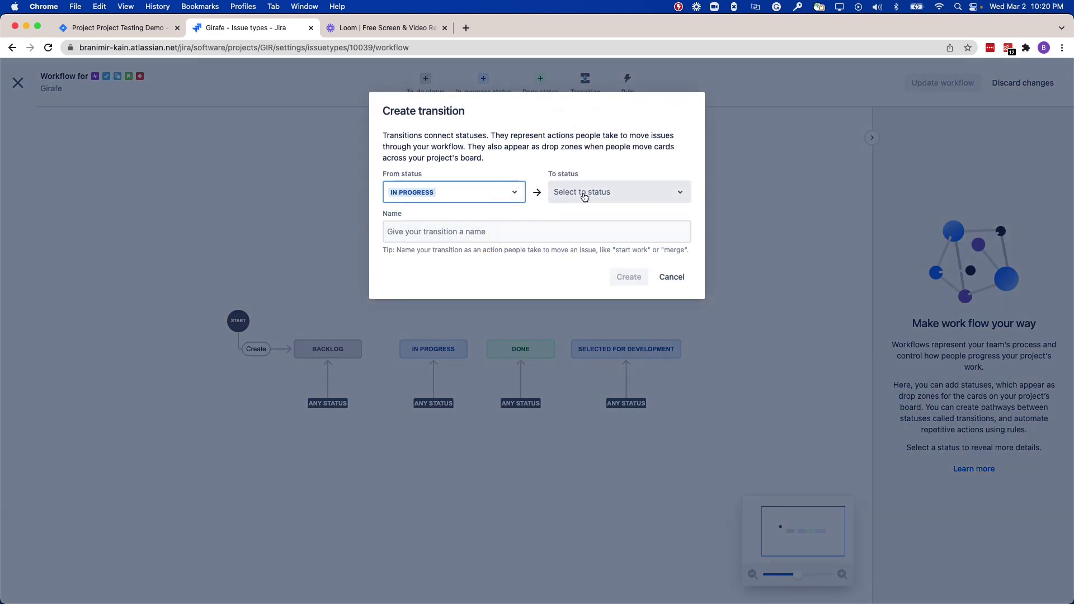
{"action": "left_click", "coordinate": [580, 194]}
{"action": "left_click", "coordinate": [582, 240]}
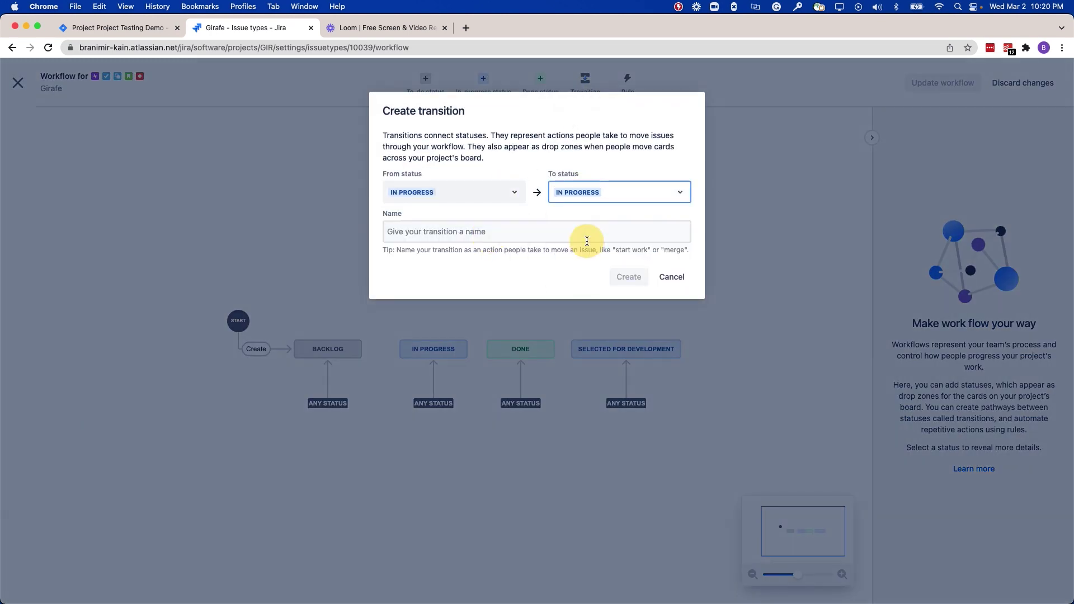
{"action": "left_click", "coordinate": [678, 276]}
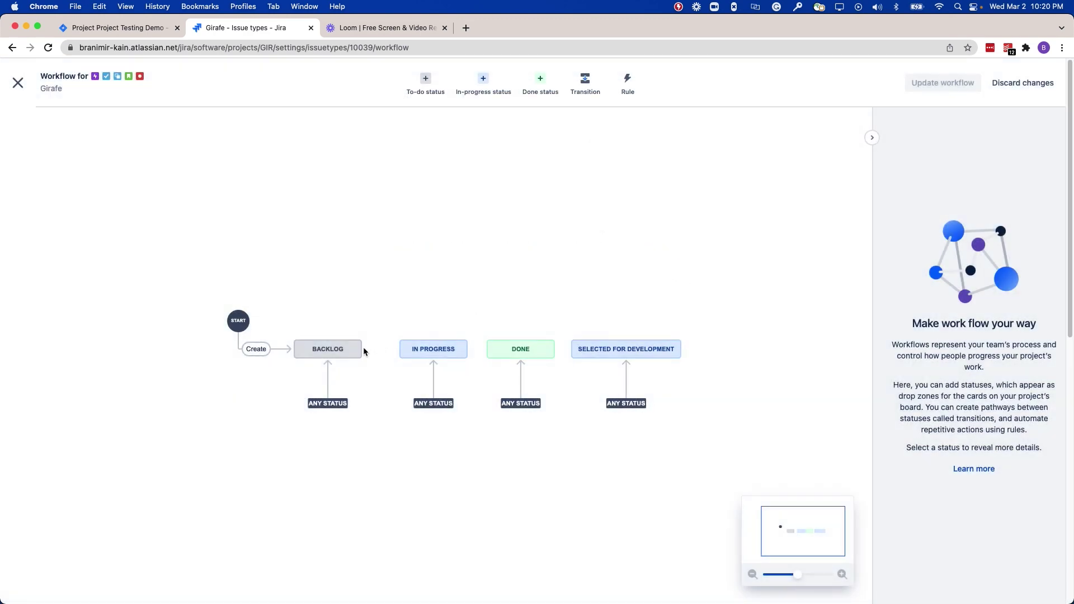
{"action": "left_click_drag", "start_coordinate": [363, 349], "coordinate": [397, 350]}
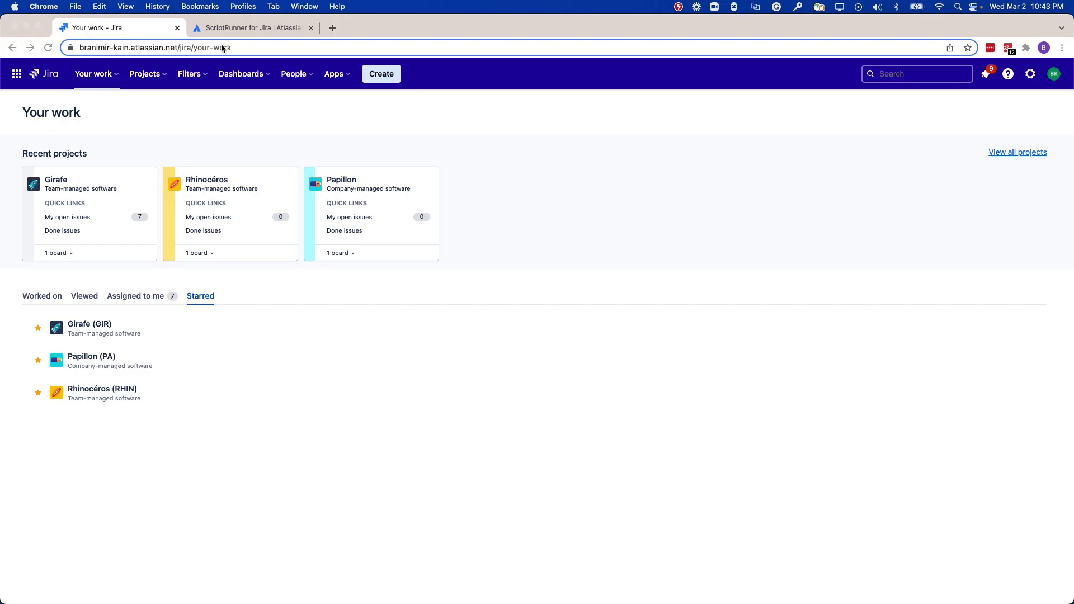
Step: View the ScriptRunner for Jira page on Atlassian Marketplace and return to the Jira work overview
{"action": "left_click", "coordinate": [234, 29]}
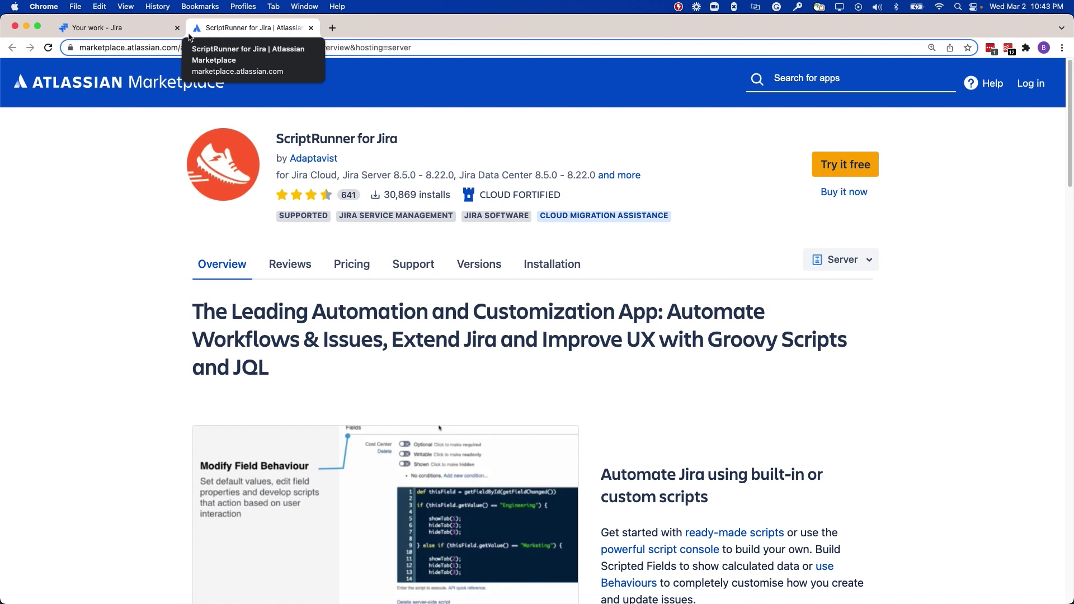
{"action": "left_click", "coordinate": [141, 31]}
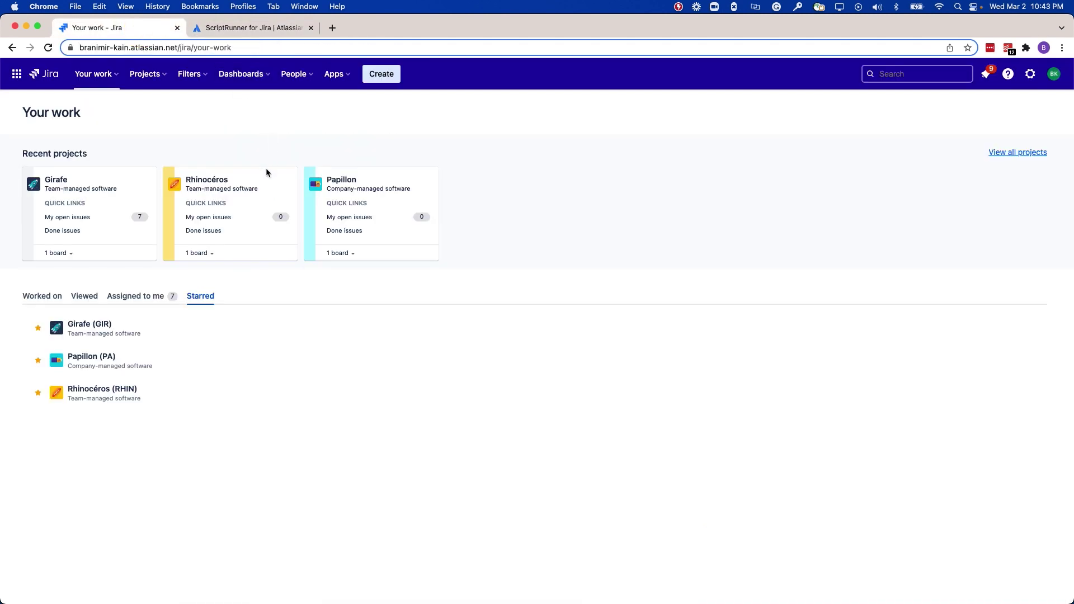
Step: Review the rule types that can be added to the Girafe project's Bug workflow, and close the workflow editor
{"action": "left_click", "coordinate": [89, 329]}
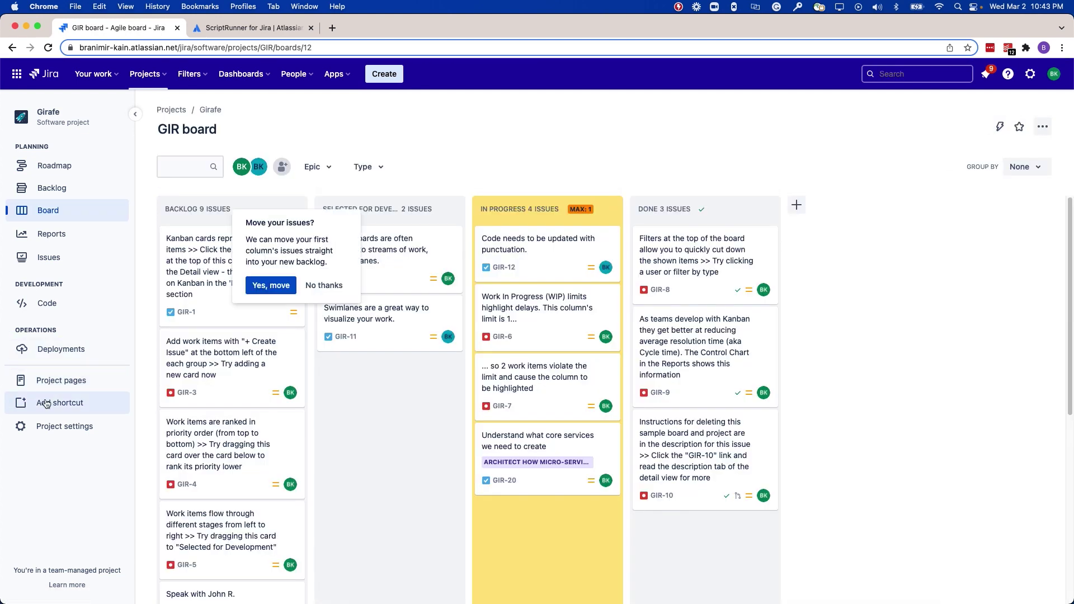
{"action": "left_click", "coordinate": [48, 423]}
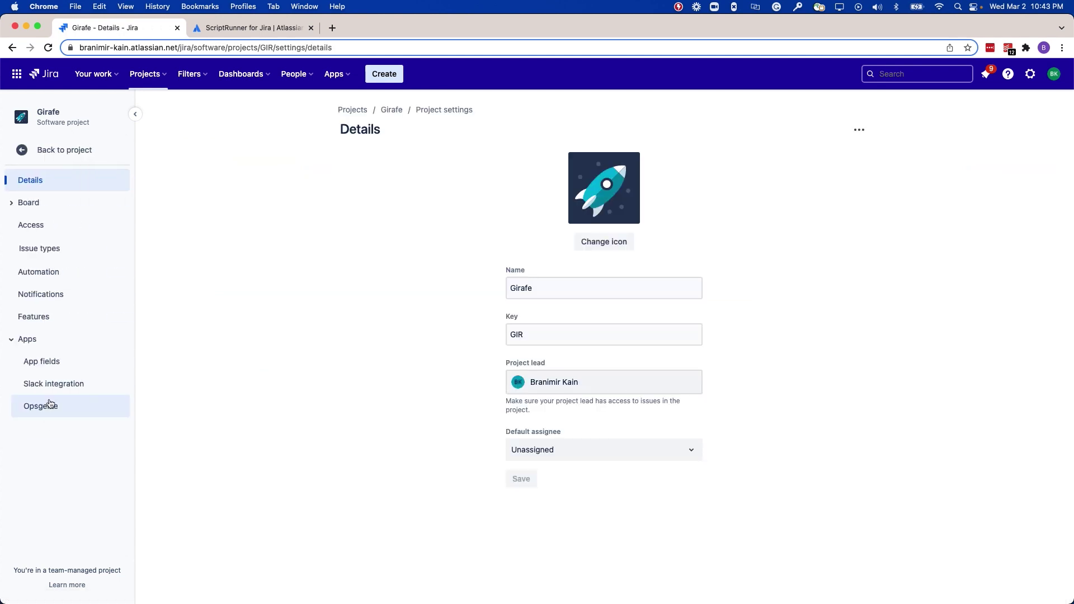
{"action": "left_click", "coordinate": [41, 260]}
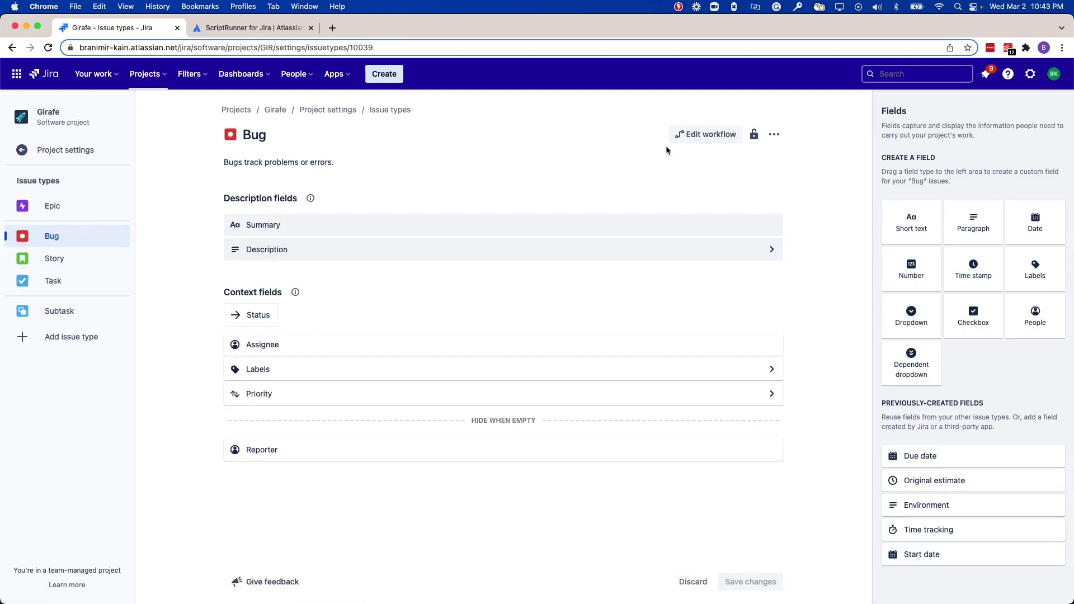
{"action": "left_click", "coordinate": [680, 138]}
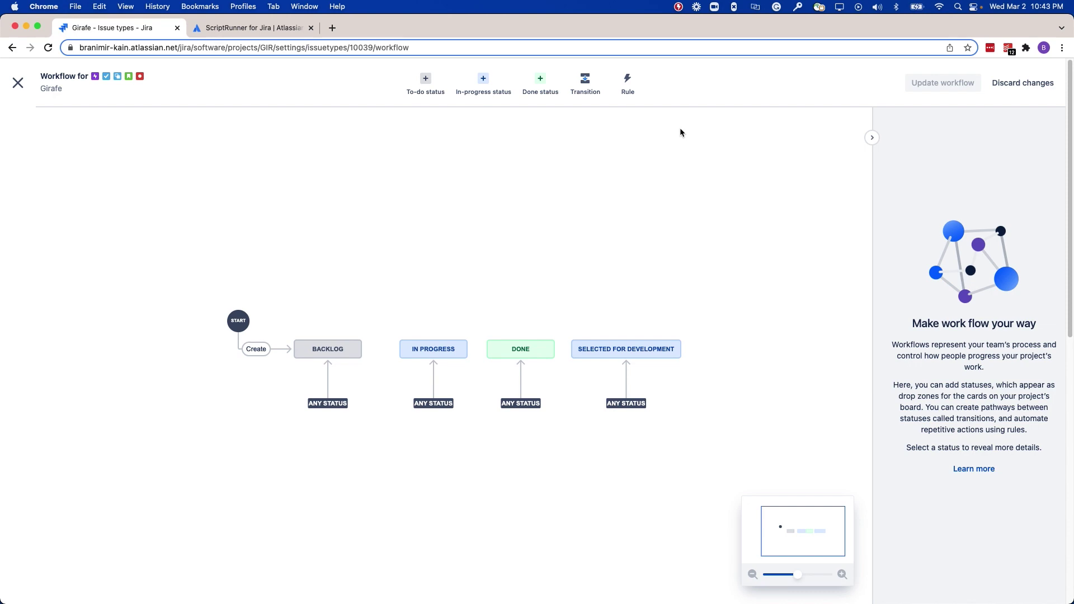
{"action": "left_click", "coordinate": [637, 84]}
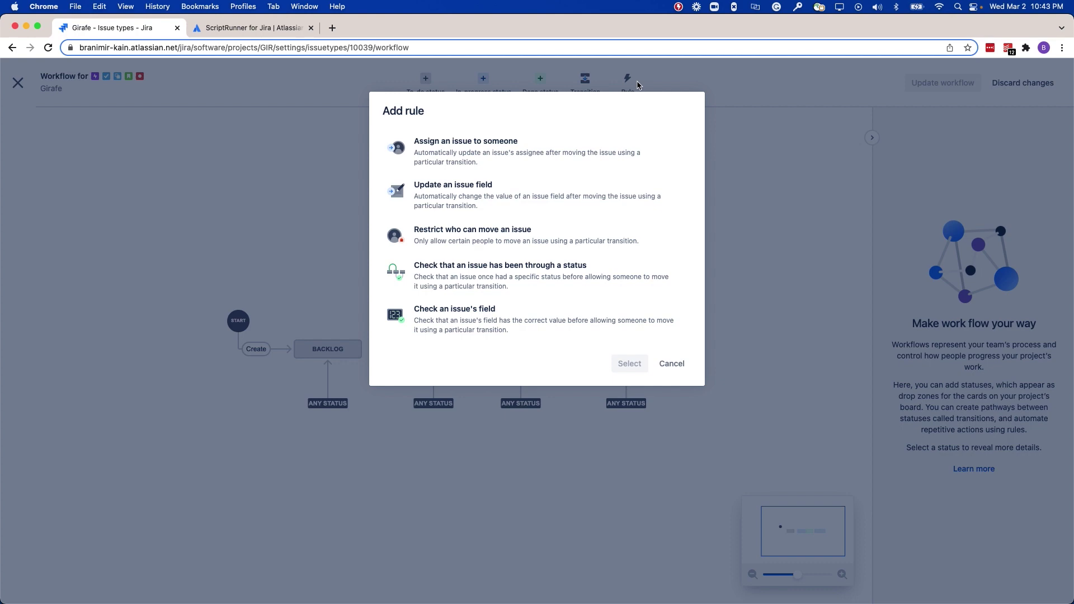
{"action": "key", "text": "Escape"}
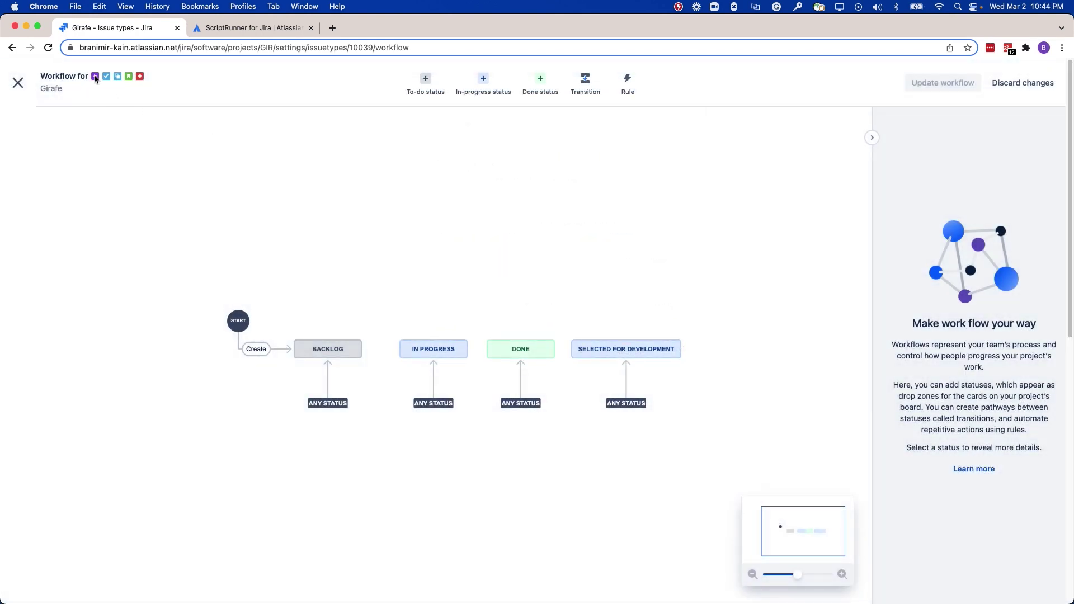
{"action": "left_click", "coordinate": [18, 83]}
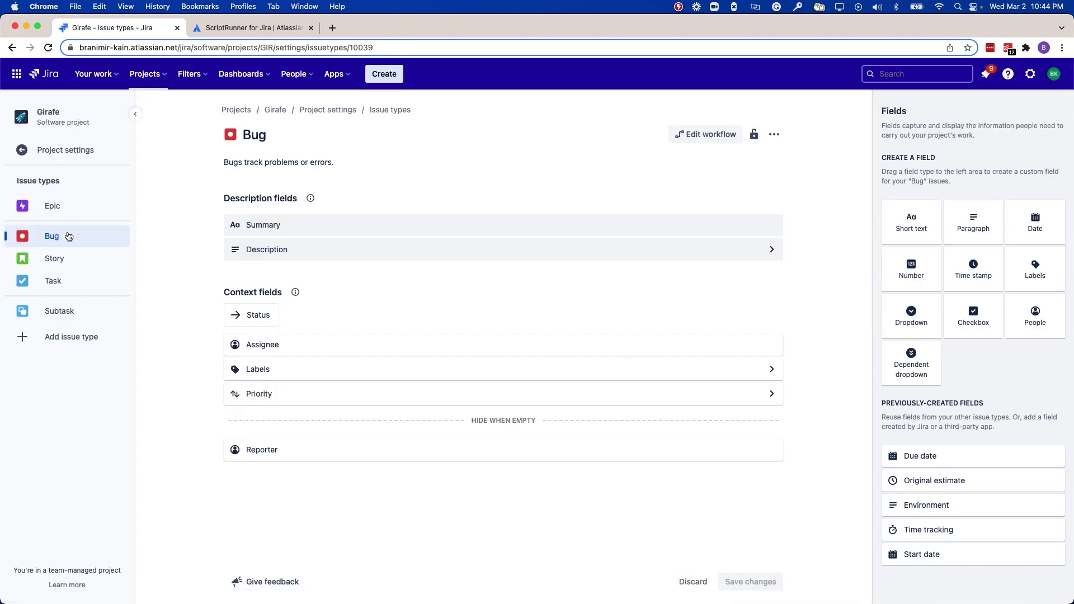
Step: Open the automation rules in the Girafe project's settings
{"action": "left_click", "coordinate": [65, 151]}
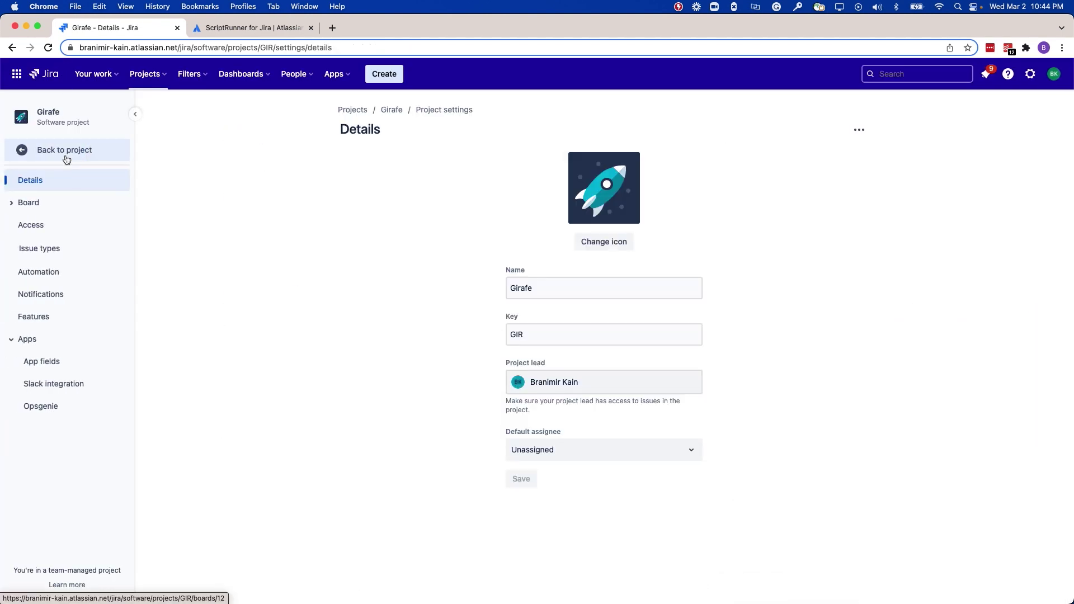
{"action": "left_click", "coordinate": [67, 268]}
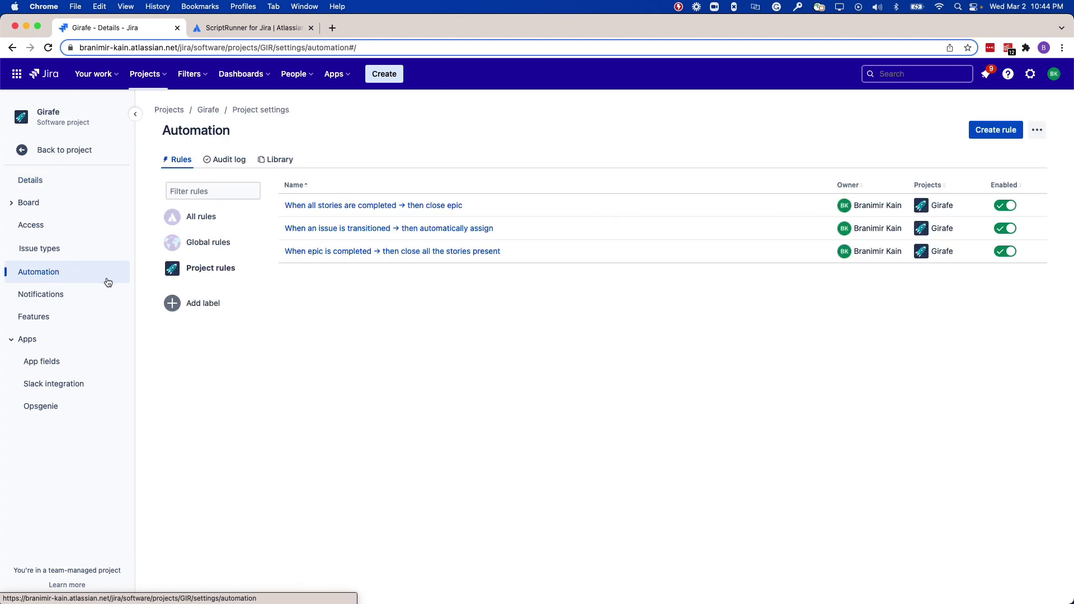
Step: Draft an automation rule that assigns each newly created issue to the user who triggered the event, and discard it
{"action": "left_click", "coordinate": [989, 136]}
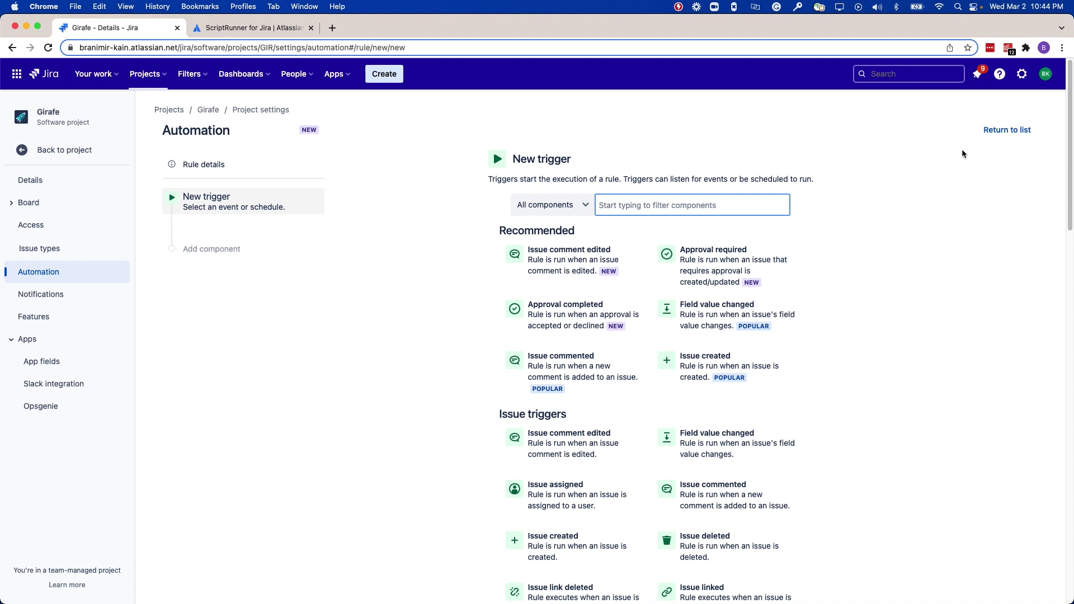
{"action": "left_click", "coordinate": [752, 373]}
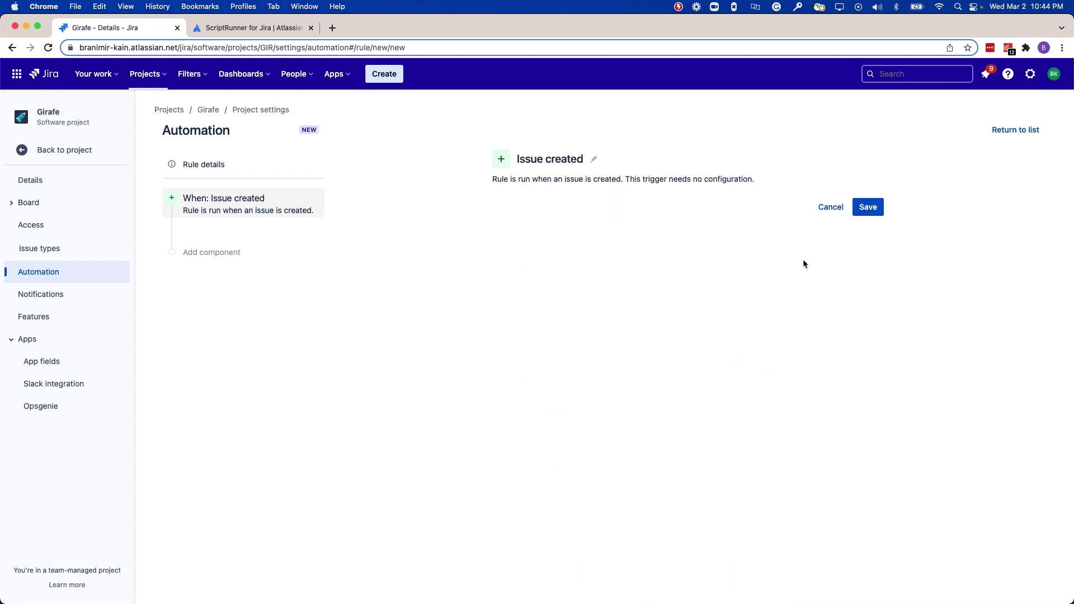
{"action": "left_click", "coordinate": [867, 207]}
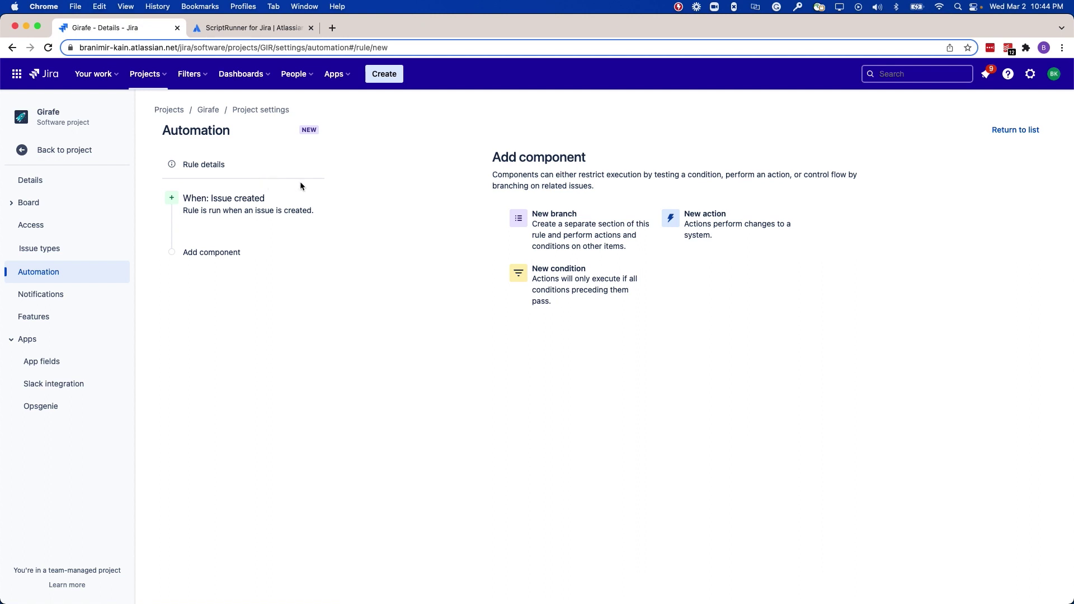
{"action": "left_click", "coordinate": [703, 230]}
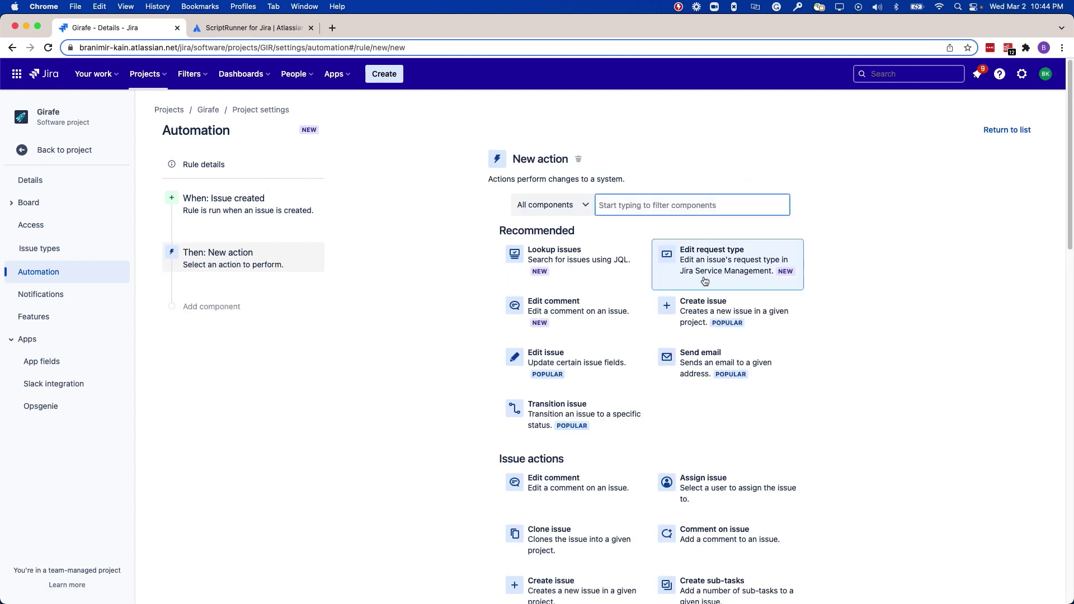
{"action": "left_click", "coordinate": [731, 483]}
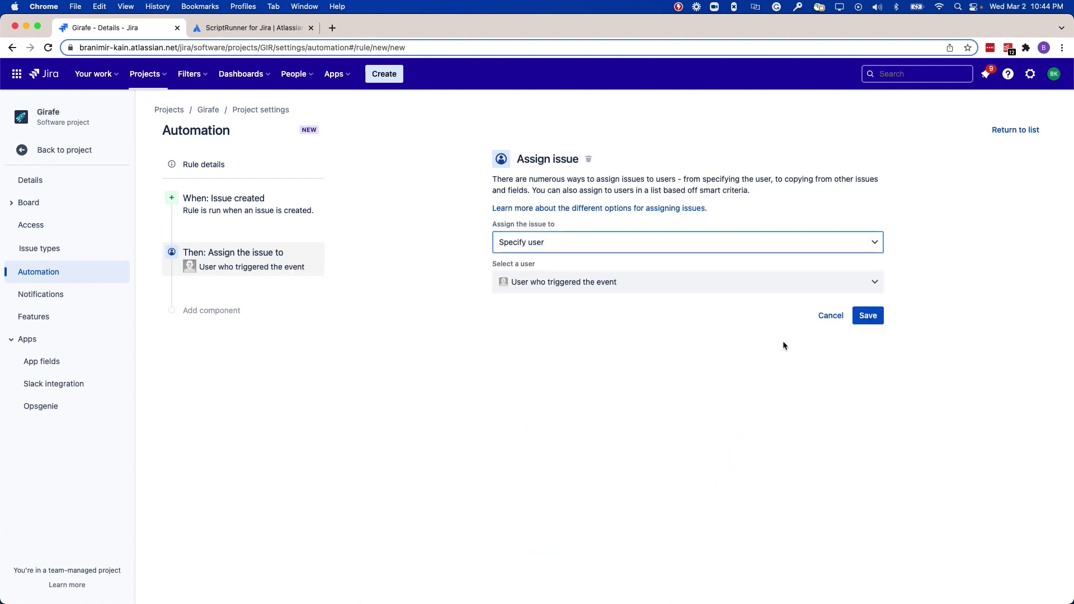
{"action": "left_click", "coordinate": [873, 316]}
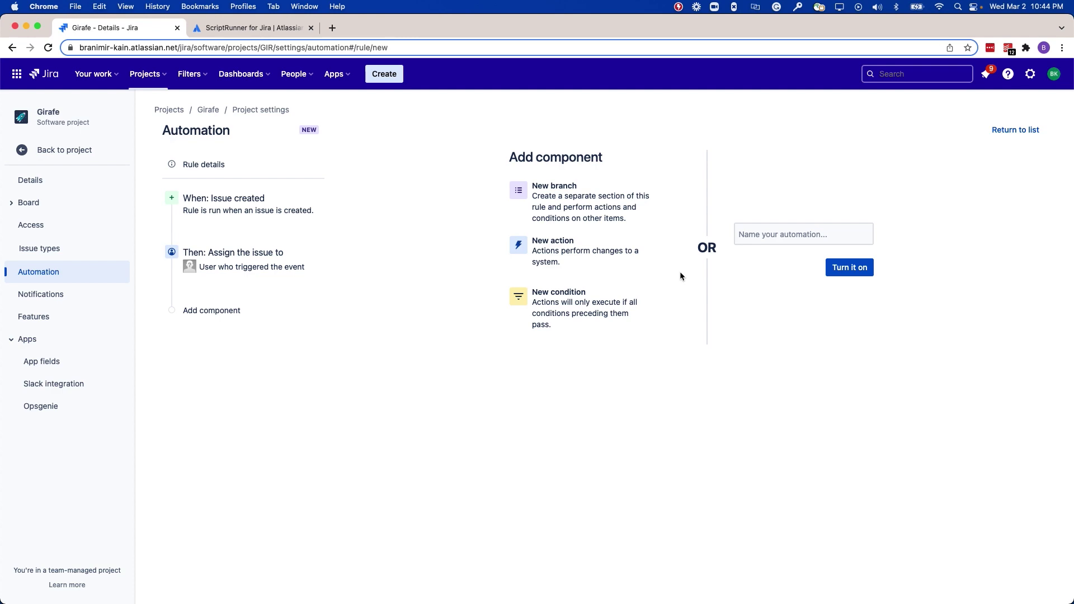
{"action": "left_click", "coordinate": [1023, 130]}
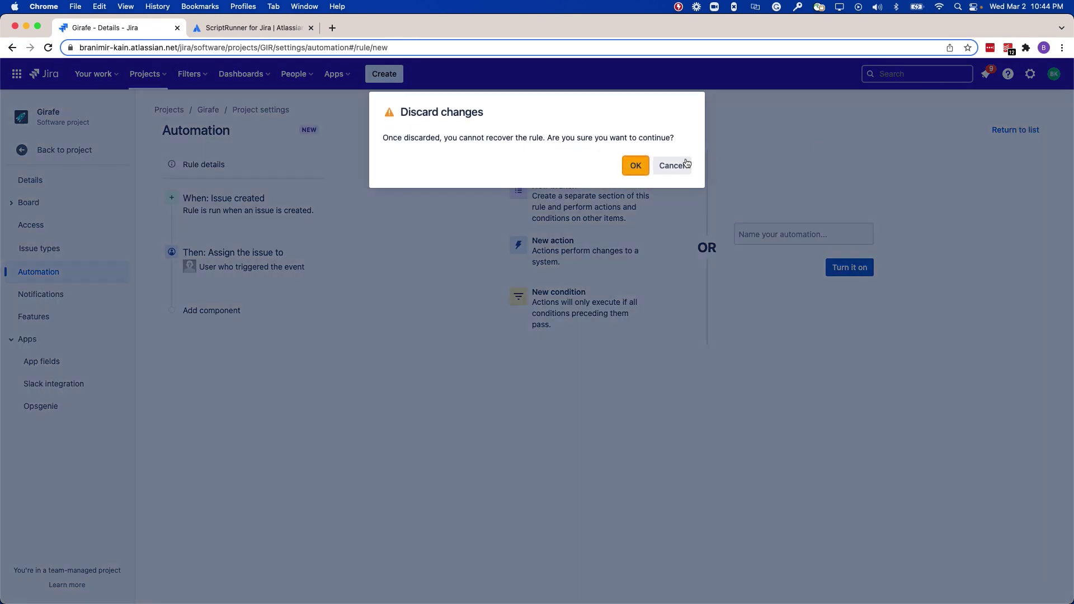
{"action": "left_click", "coordinate": [630, 166]}
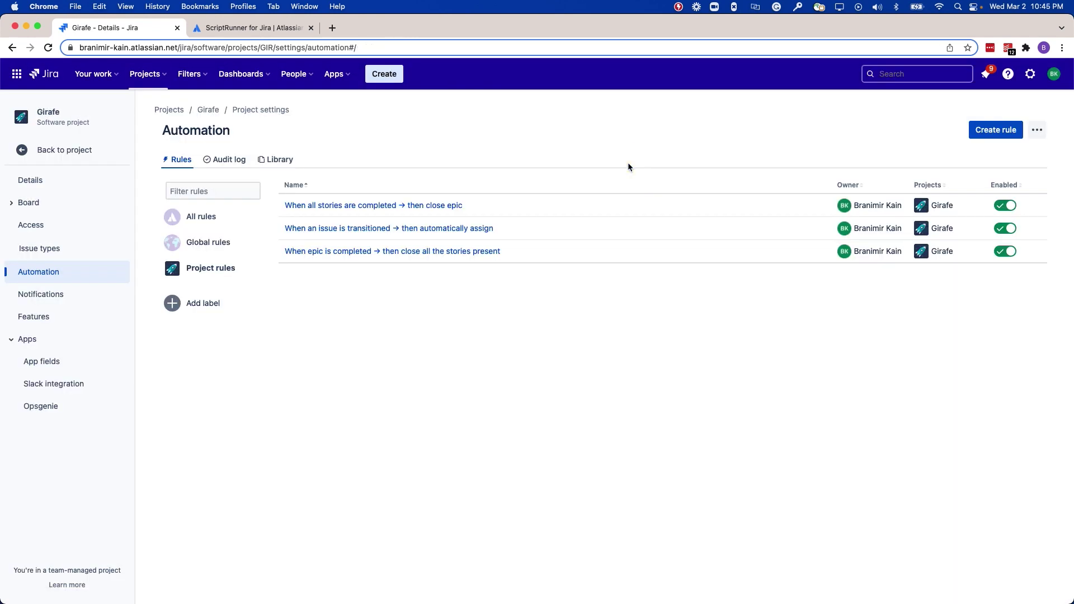
Step: Browse the Software and DevOps rule templates in the automation library
{"action": "left_click", "coordinate": [278, 159]}
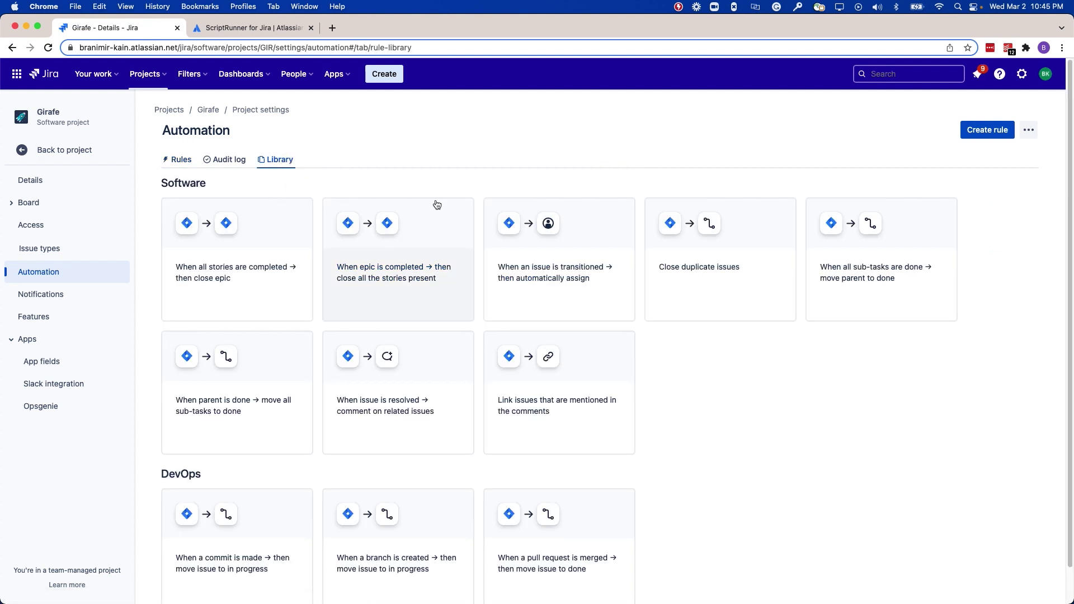
{"action": "scroll", "coordinate": [437, 204], "scroll_direction": "down", "scroll_amount": 2}
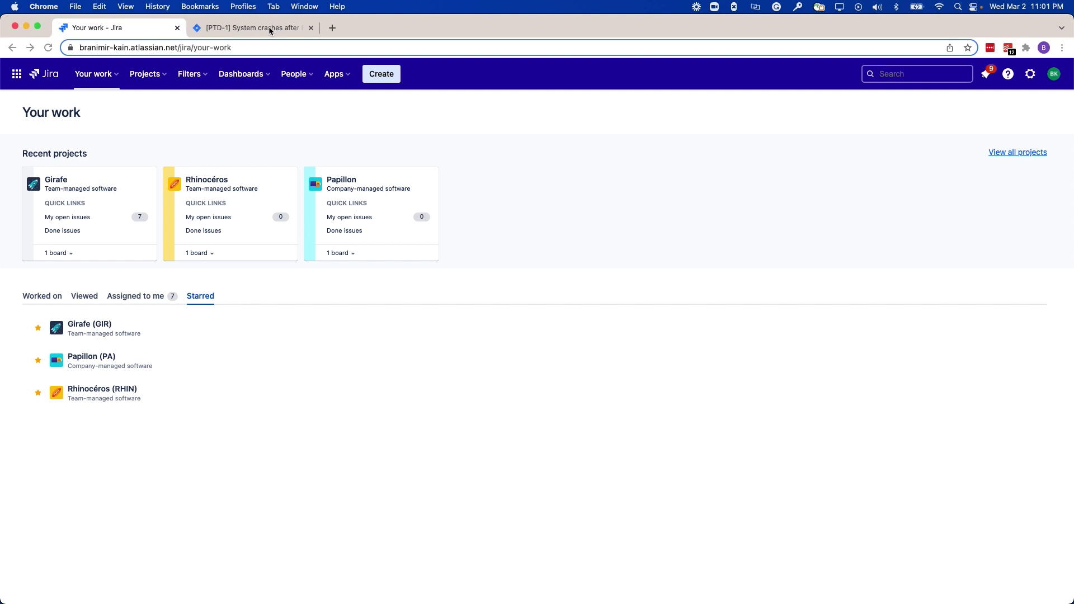
Step: View the PTD-1 issue on the self-hosted Jira Software site and return to the cloud site's work overview
{"action": "left_click", "coordinate": [268, 27]}
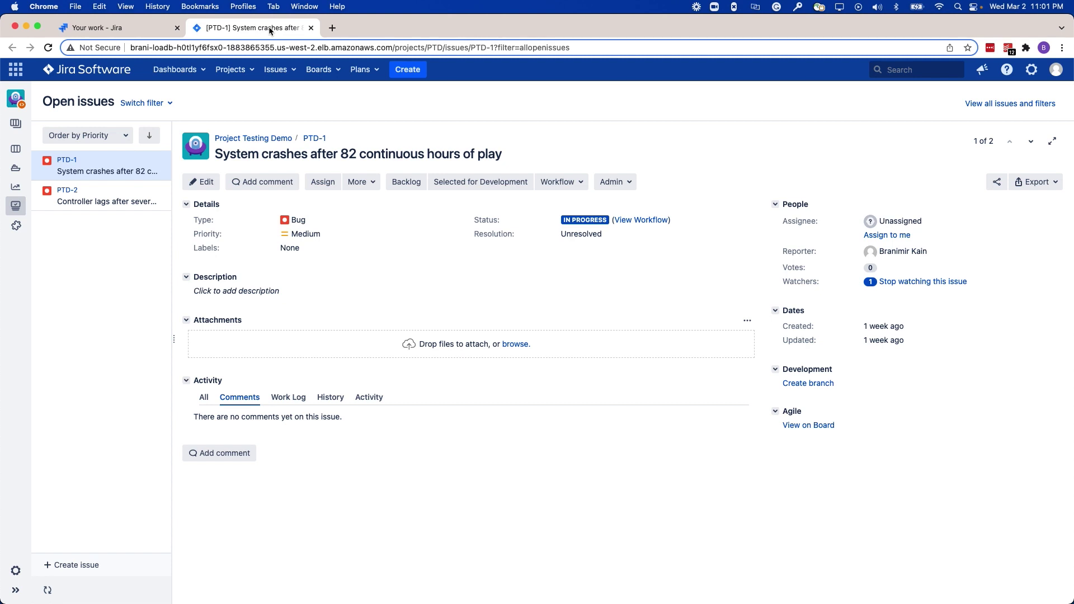
{"action": "left_click", "coordinate": [102, 27]}
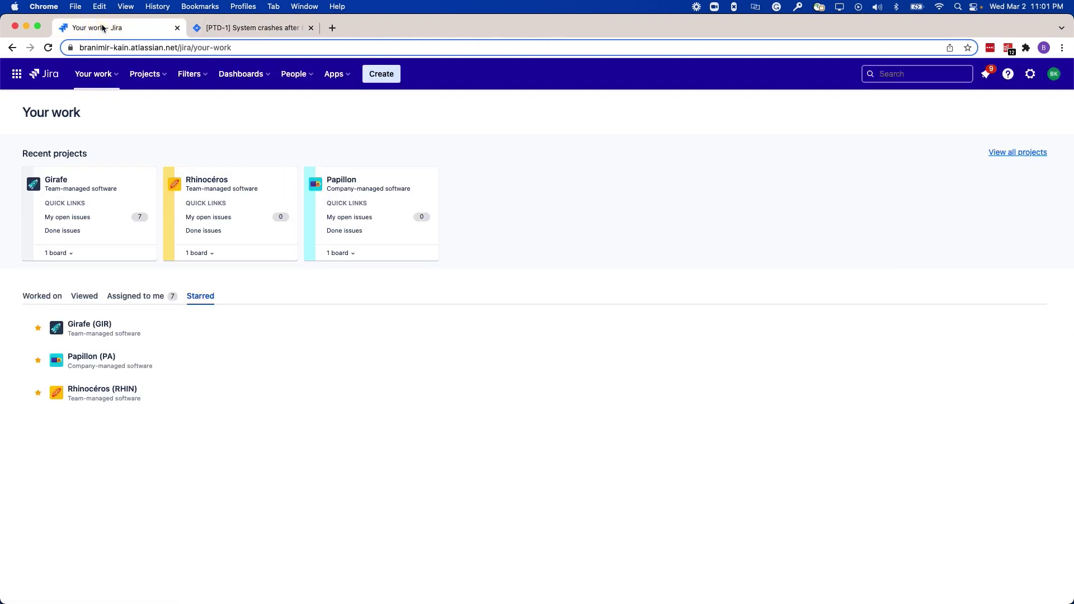
Step: Open issue GIR-1 from the Girafe board and pin its Assignee field to the top of the details
{"action": "left_click", "coordinate": [112, 329]}
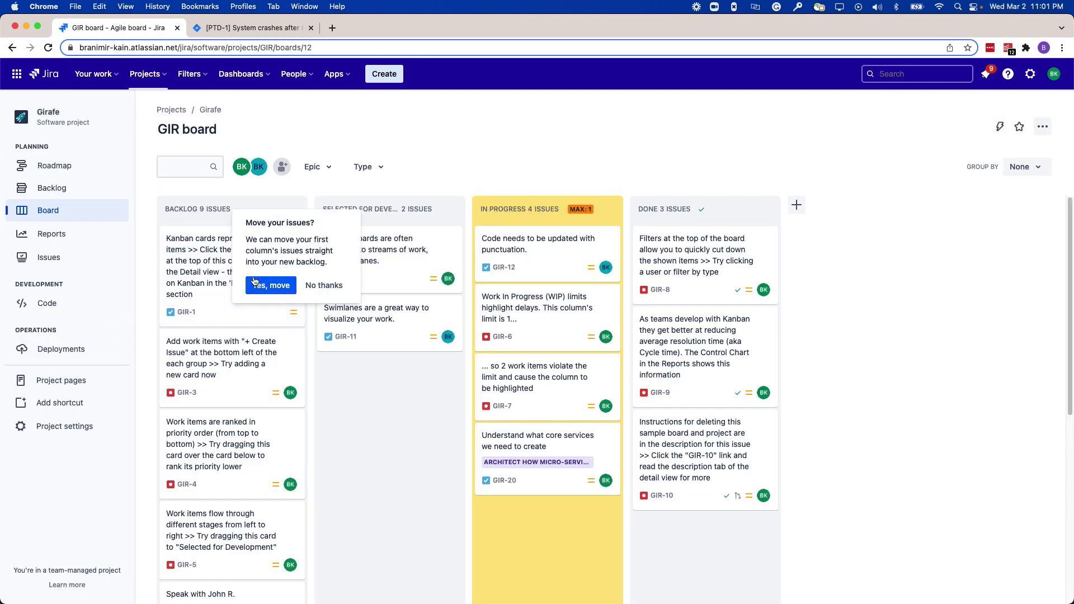
{"action": "left_click", "coordinate": [190, 279]}
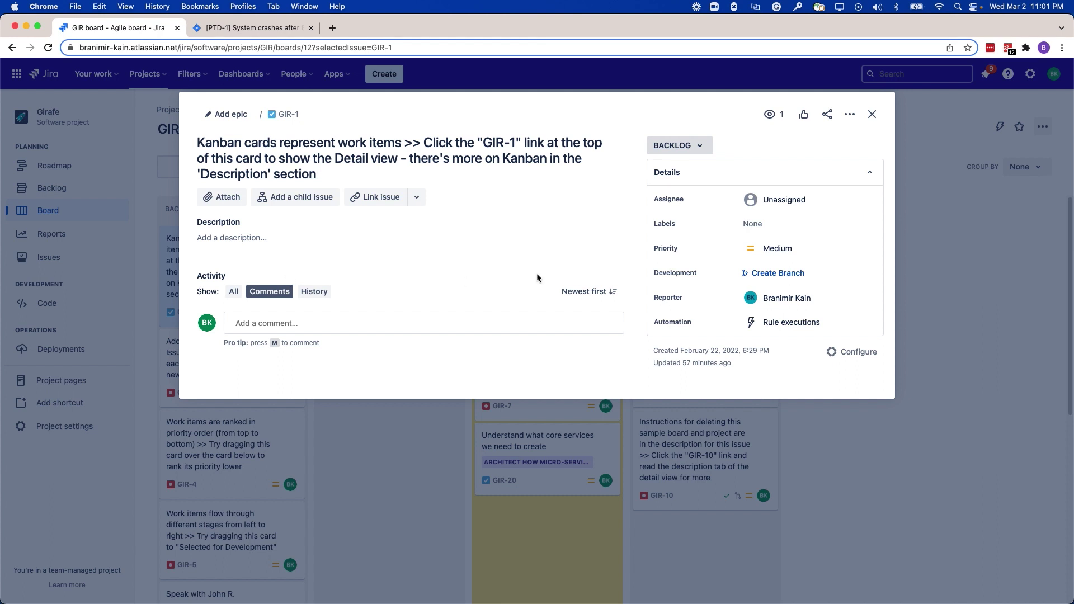
{"action": "left_click", "coordinate": [688, 200]}
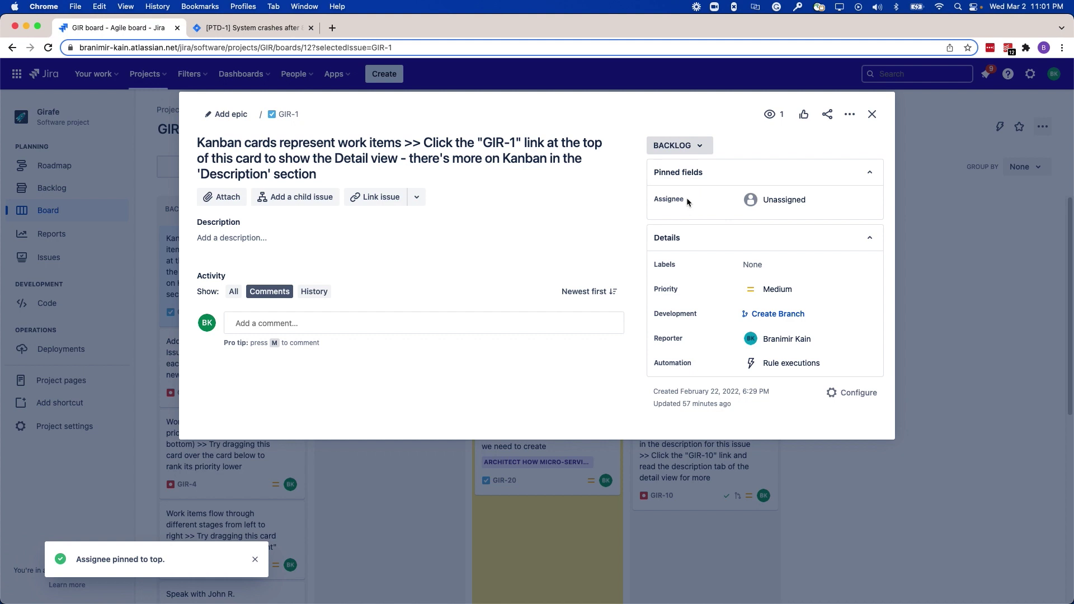
Step: View GIR-1's available status transitions and post the copied "Keep Calm and Love Jira" image as a comment
{"action": "left_click", "coordinate": [677, 147]}
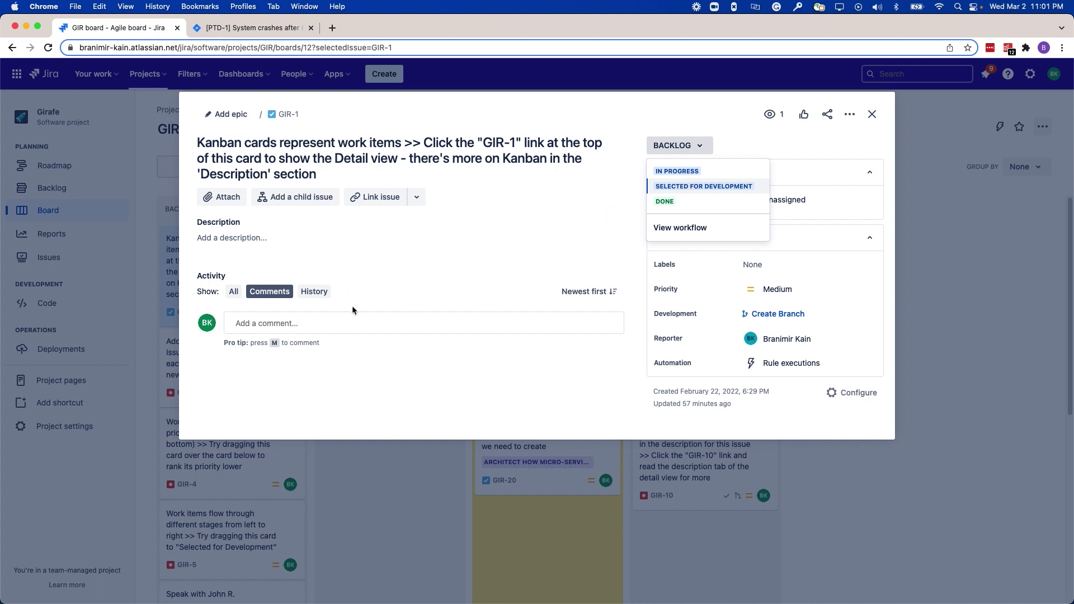
{"action": "left_click", "coordinate": [351, 320]}
{"action": "key", "text": "super+v"}
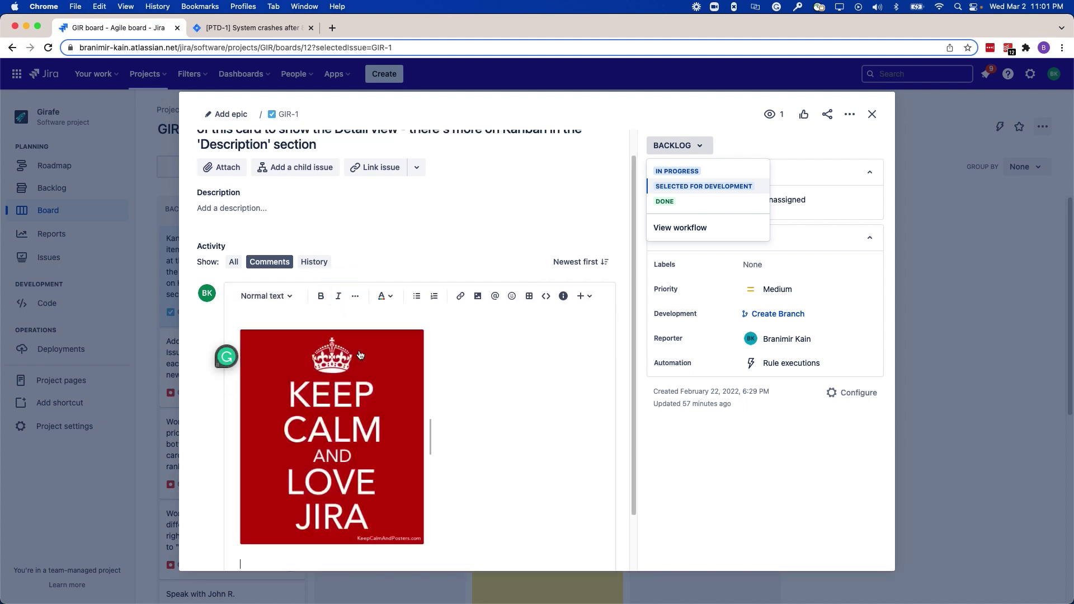
{"action": "key", "text": "super+Return"}
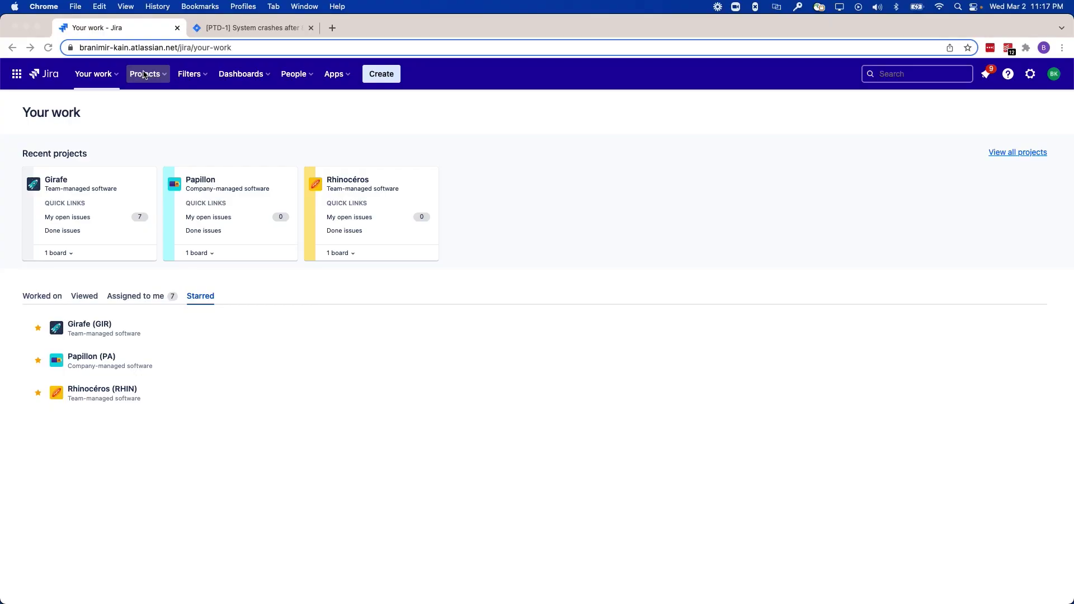
Step: View PTD-1's classic comment editor on the self-hosted Jira site and return to the cloud work overview
{"action": "left_click", "coordinate": [208, 33]}
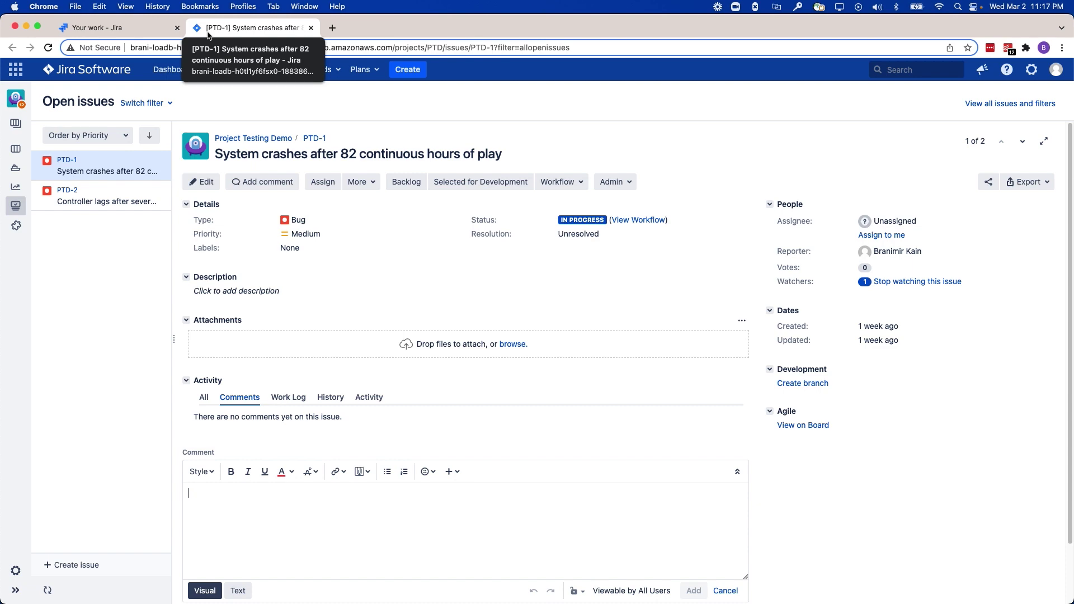
{"action": "left_click", "coordinate": [90, 28]}
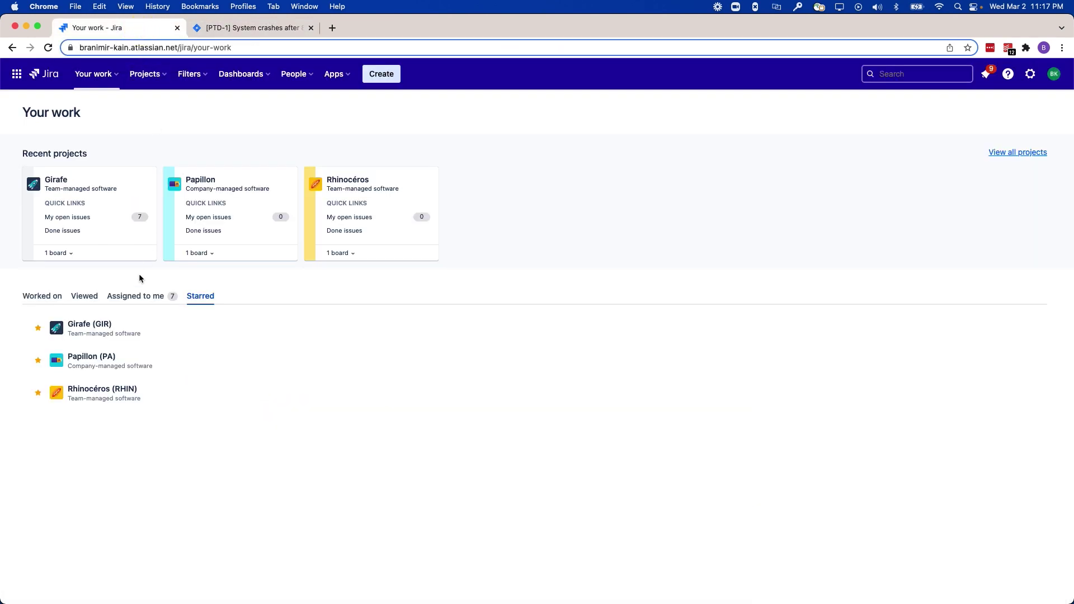
Step: Start a new comment on GIR-1 from the Girafe board and browse the elements offered by the / command
{"action": "left_click", "coordinate": [110, 325]}
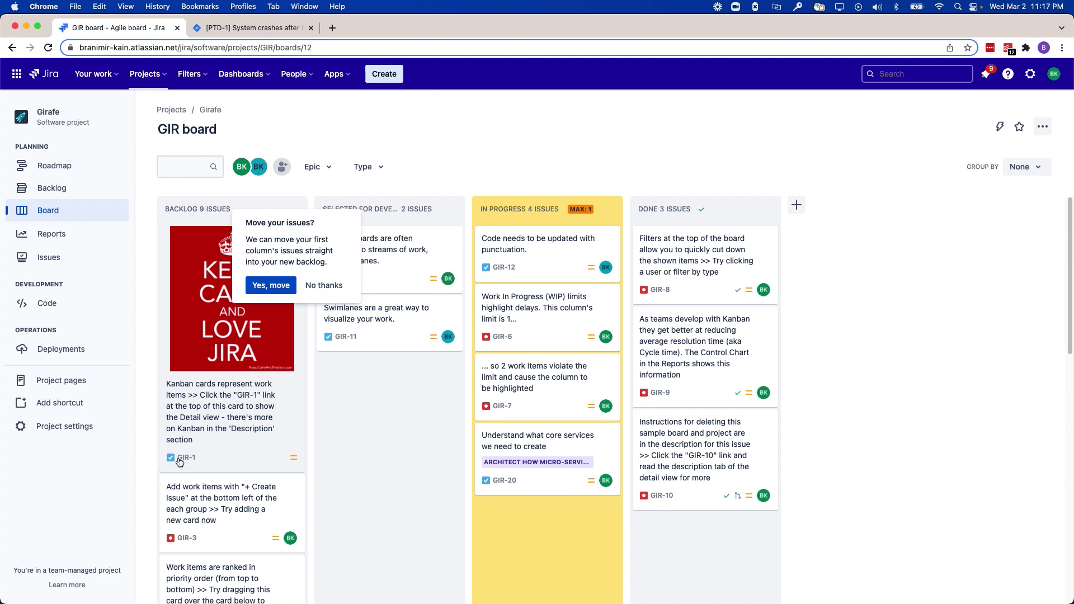
{"action": "left_click", "coordinate": [194, 432]}
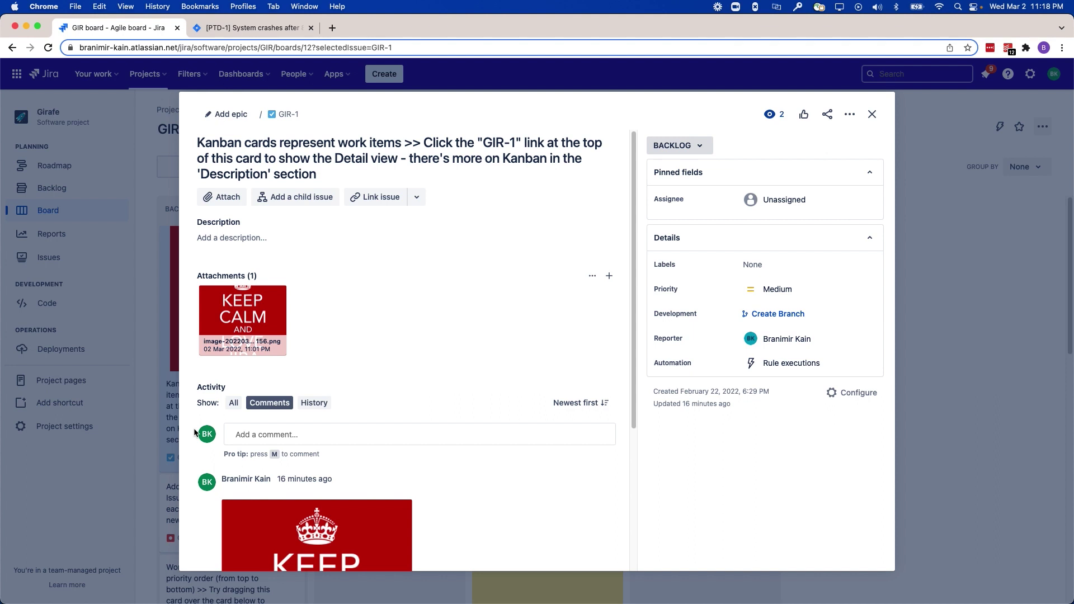
{"action": "left_click", "coordinate": [301, 434]}
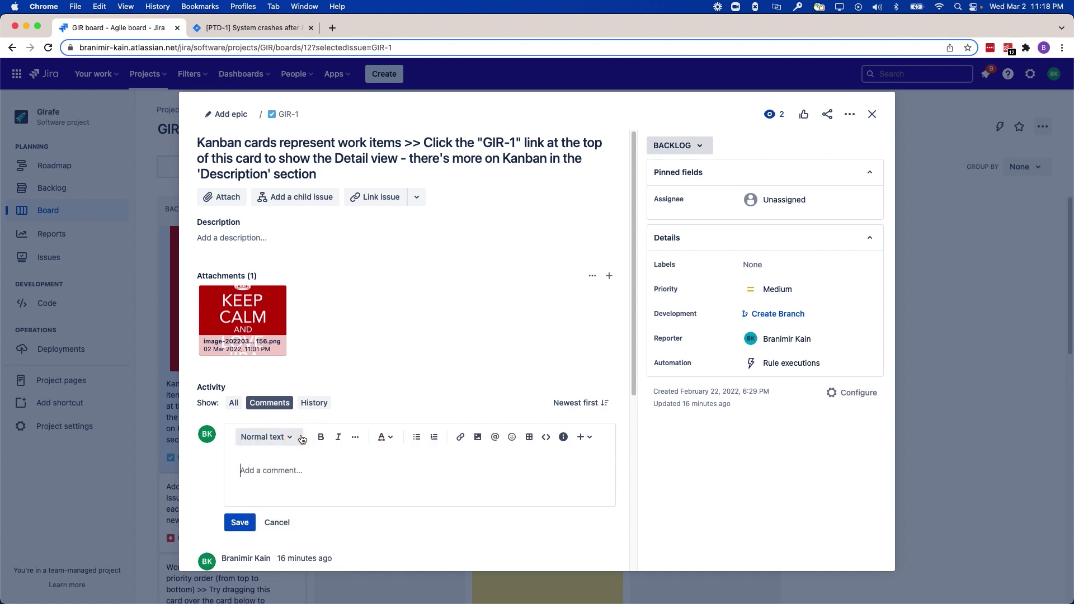
{"action": "left_click", "coordinate": [288, 475]}
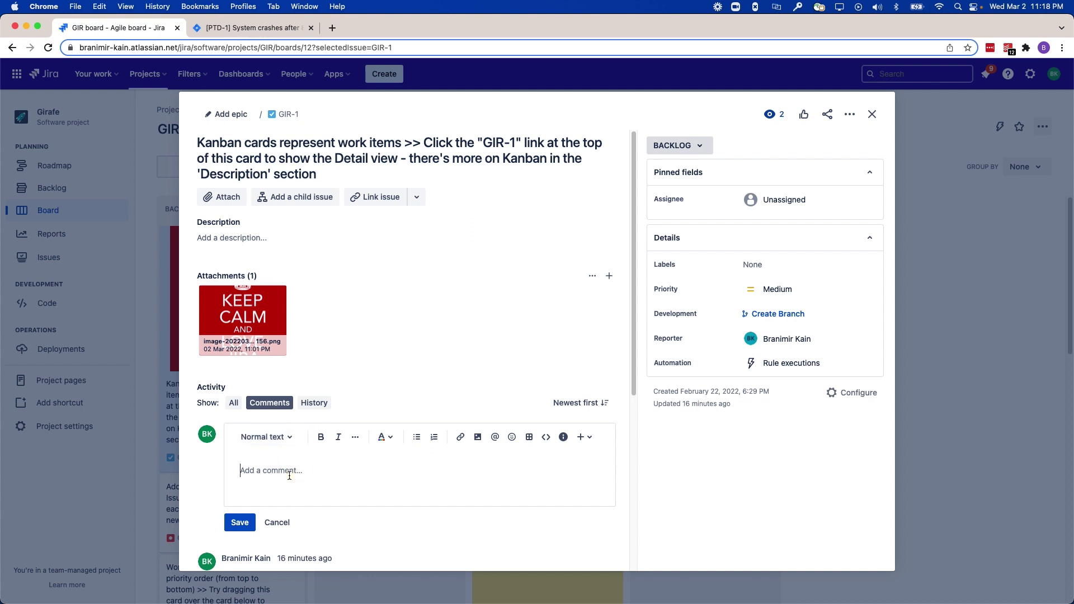
{"action": "type", "text": "/"}
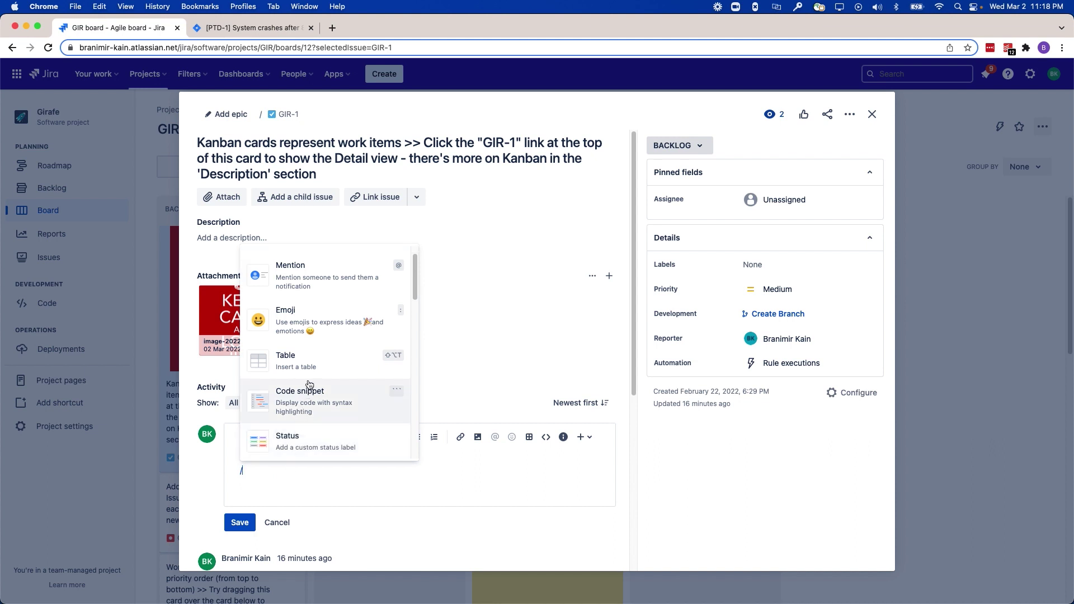
{"action": "scroll", "coordinate": [309, 383], "scroll_direction": "down", "scroll_amount": 2}
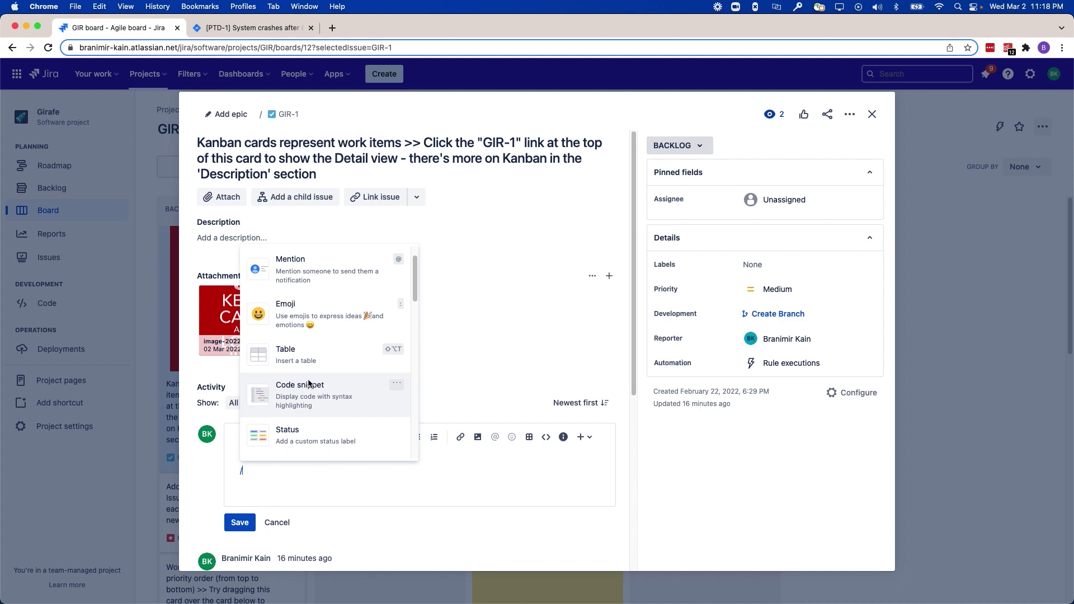
{"action": "scroll", "coordinate": [309, 383], "scroll_direction": "down", "scroll_amount": 5}
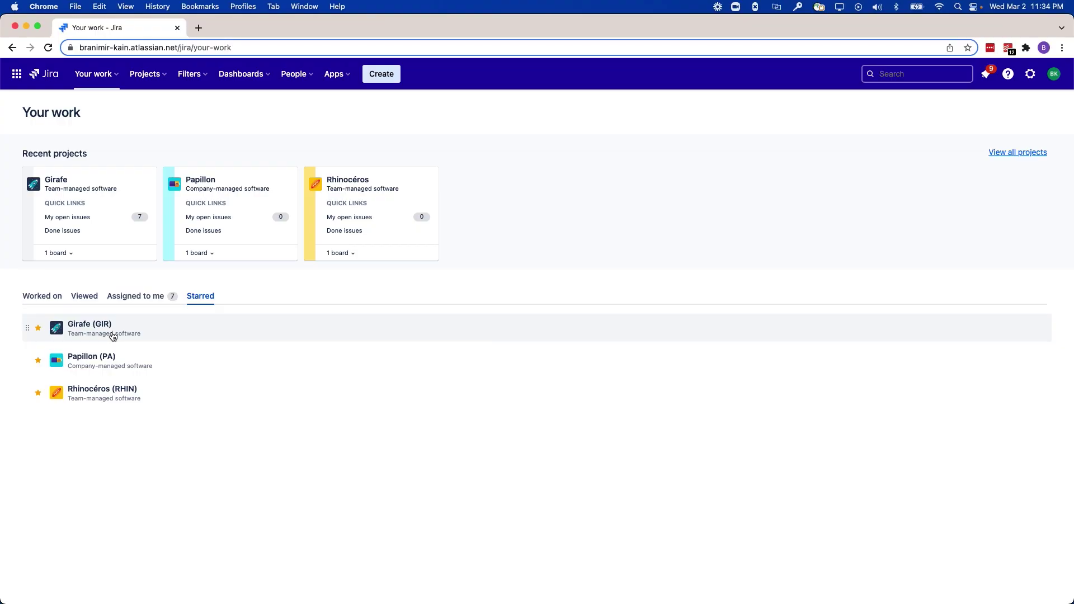
Step: Reopen GIR-1 from the Girafe board and view its assignee choices, leaving the issue unassigned
{"action": "left_click", "coordinate": [112, 331]}
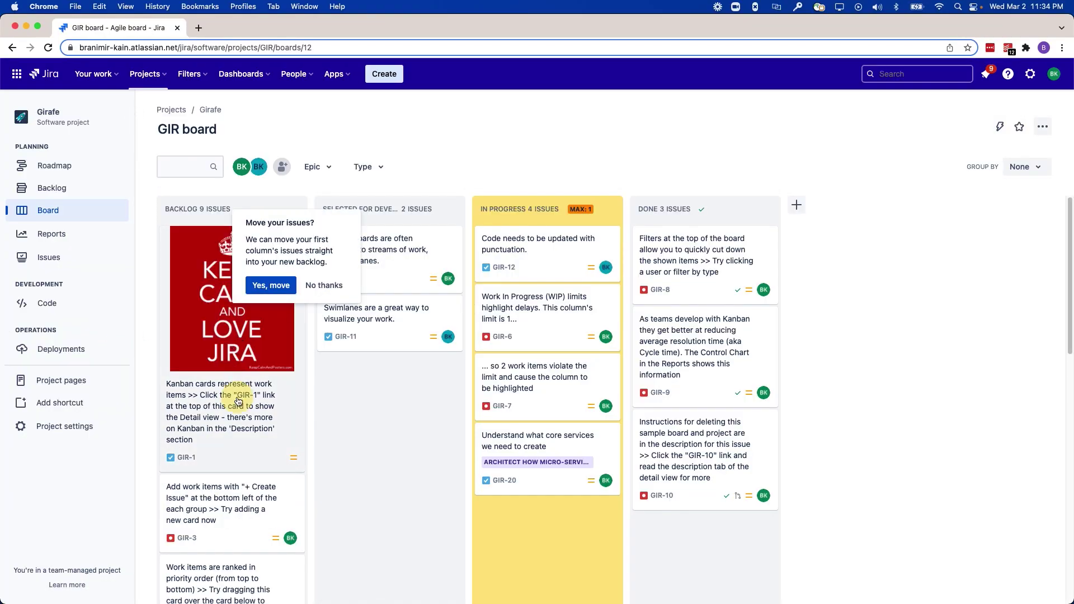
{"action": "left_click", "coordinate": [238, 400]}
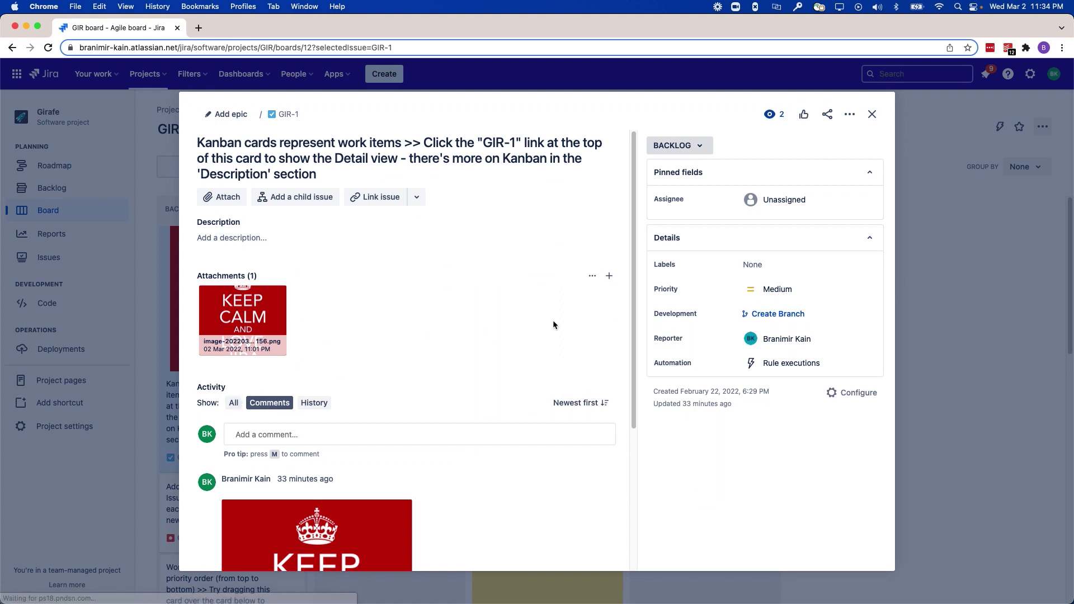
{"action": "left_click", "coordinate": [788, 199]}
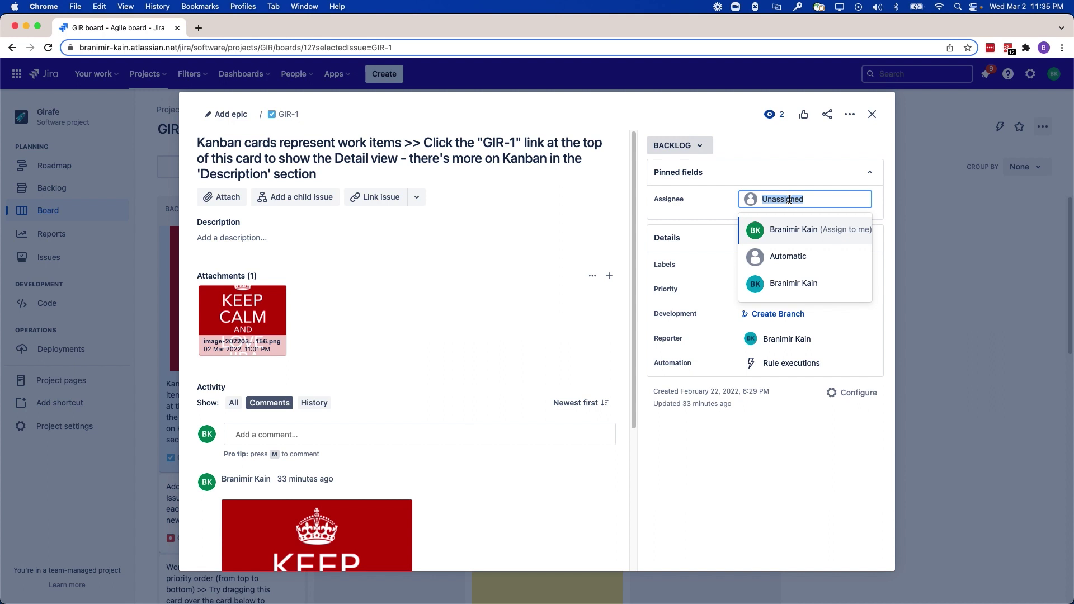
{"action": "left_click", "coordinate": [590, 173]}
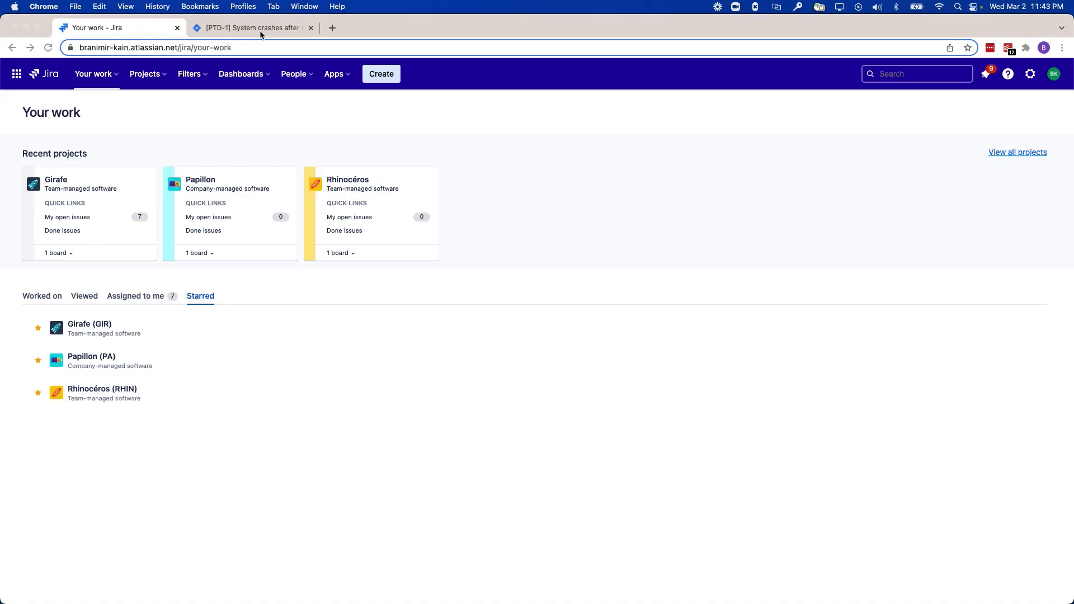
Step: View the PTD project's unresolved issue search on the self-hosted Jira site and return to the cloud work overview
{"action": "left_click", "coordinate": [260, 32]}
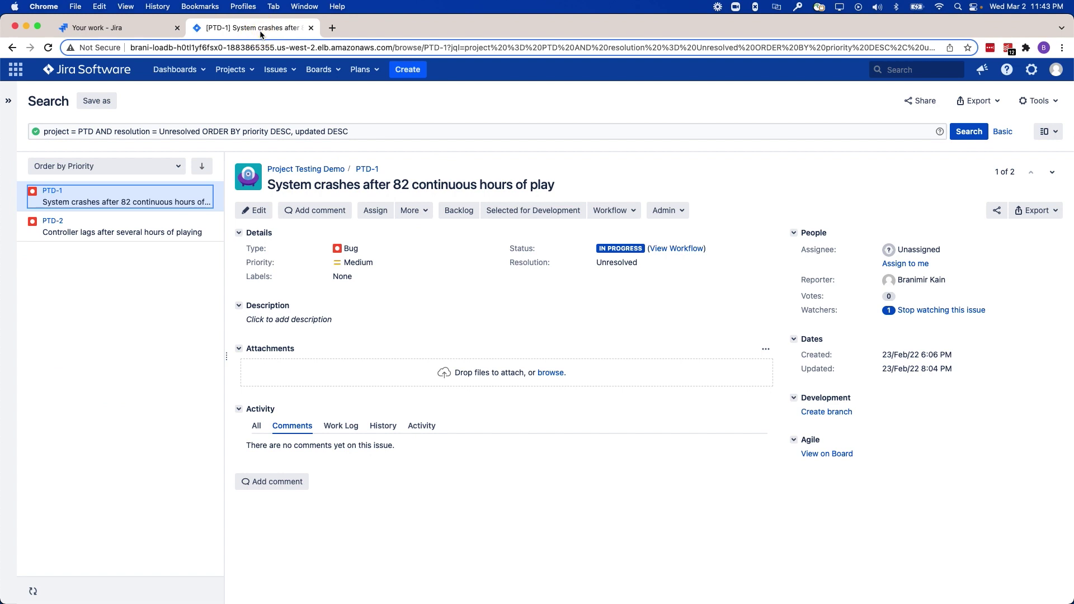
{"action": "left_click", "coordinate": [159, 31]}
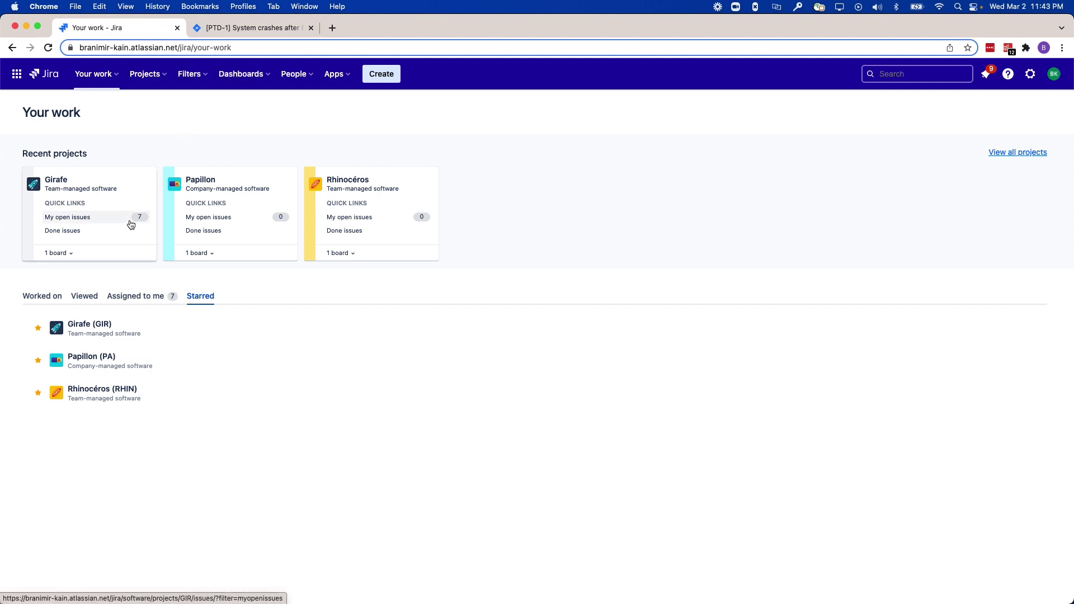
Step: Open the Girafe project's issue list, sort it by key in ascending order, and switch it to the detail view
{"action": "left_click", "coordinate": [91, 325]}
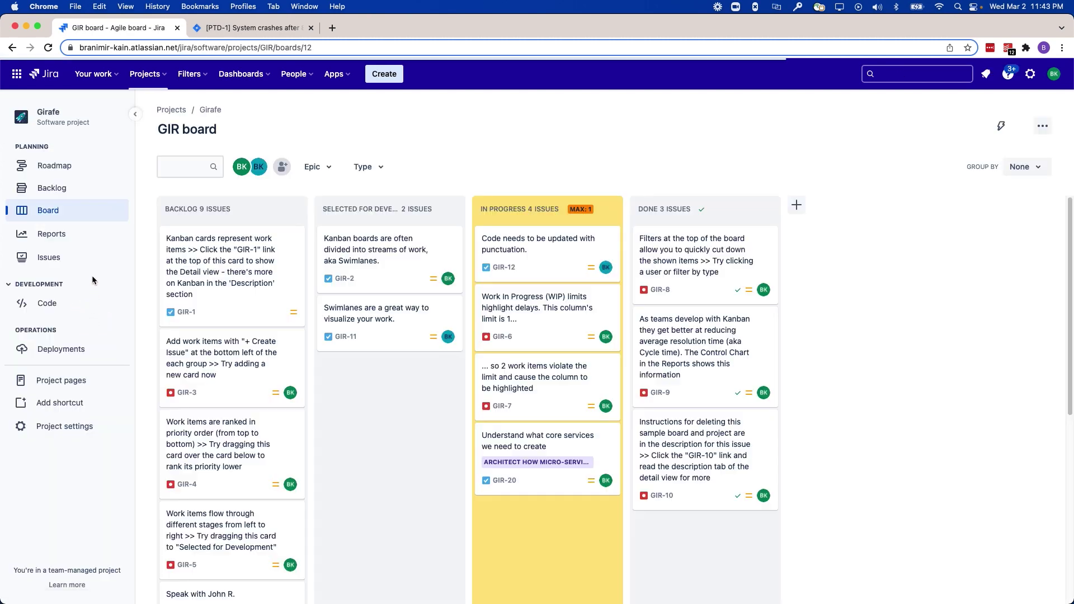
{"action": "left_click", "coordinate": [55, 258]}
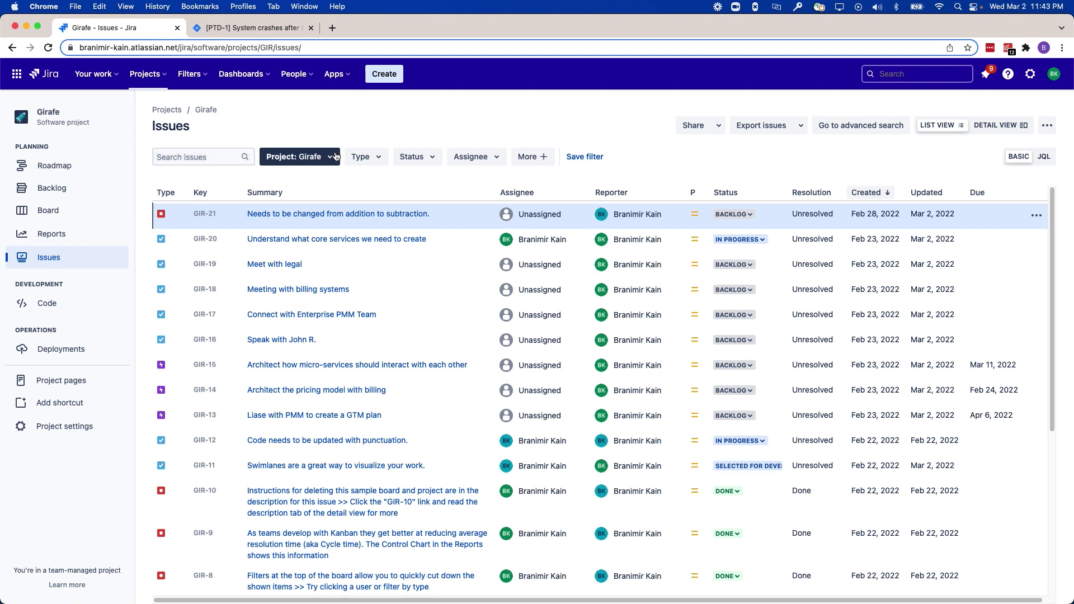
{"action": "left_click", "coordinate": [207, 194]}
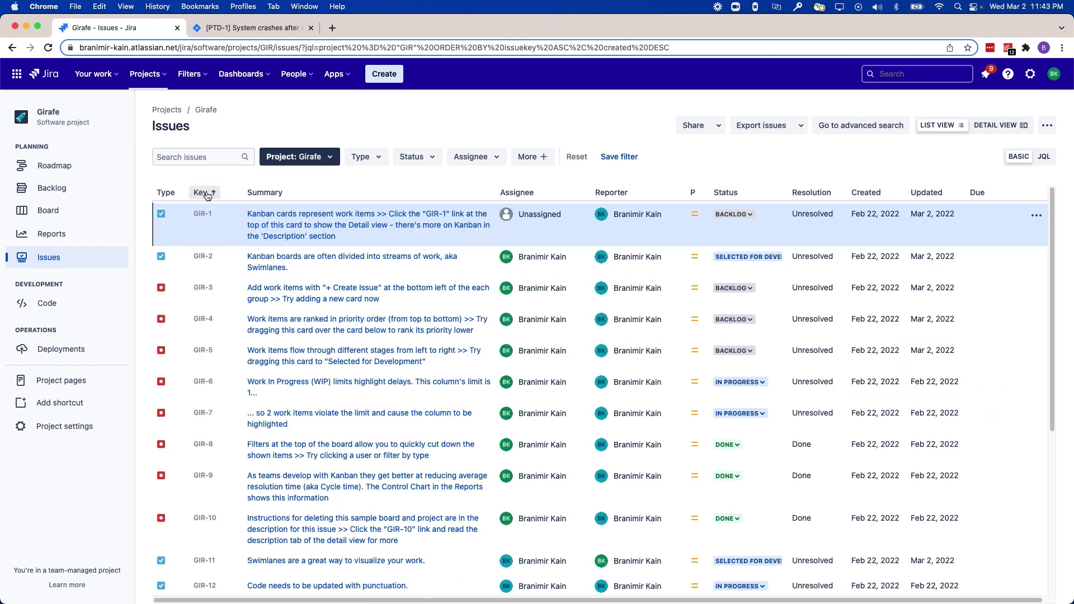
{"action": "left_click", "coordinate": [1006, 126]}
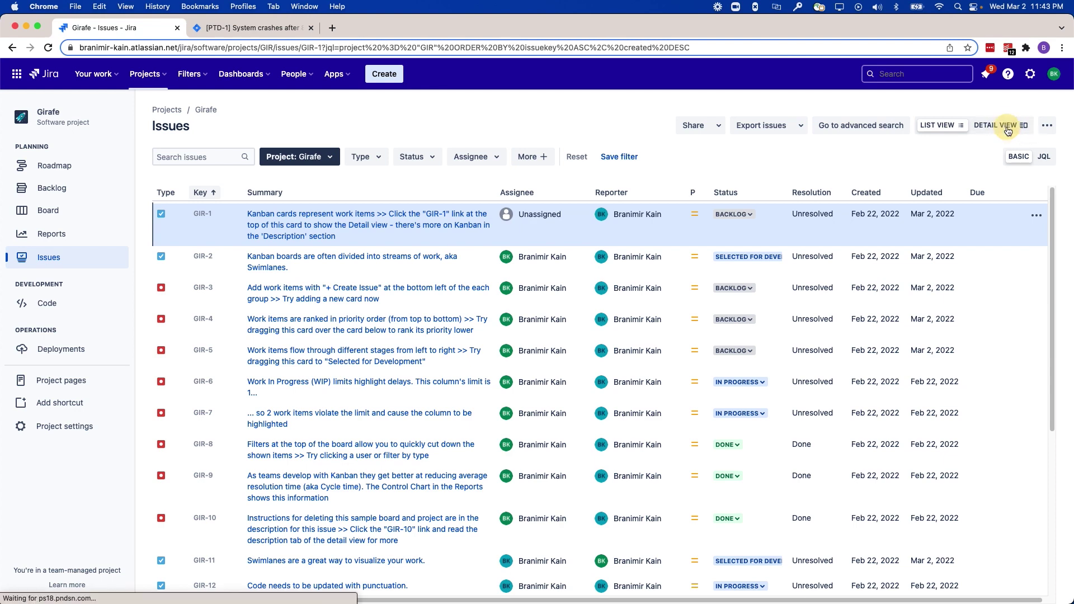
Step: Save a new comment reading "Found it" on issue GIR-1
{"action": "scroll", "coordinate": [597, 209], "scroll_direction": "down", "scroll_amount": 2}
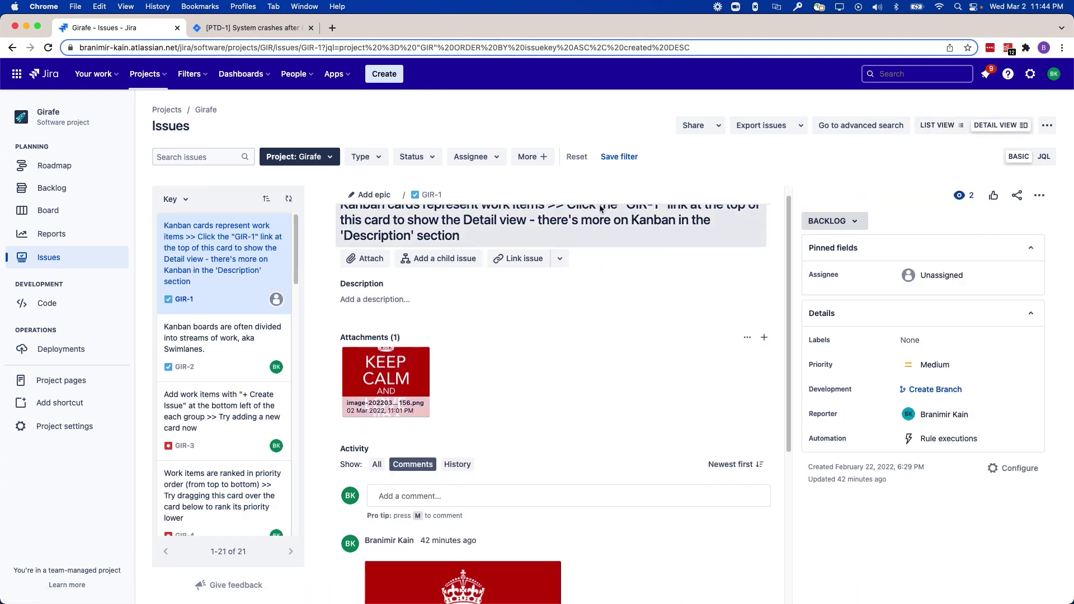
{"action": "scroll", "coordinate": [597, 213], "scroll_direction": "down", "scroll_amount": 5}
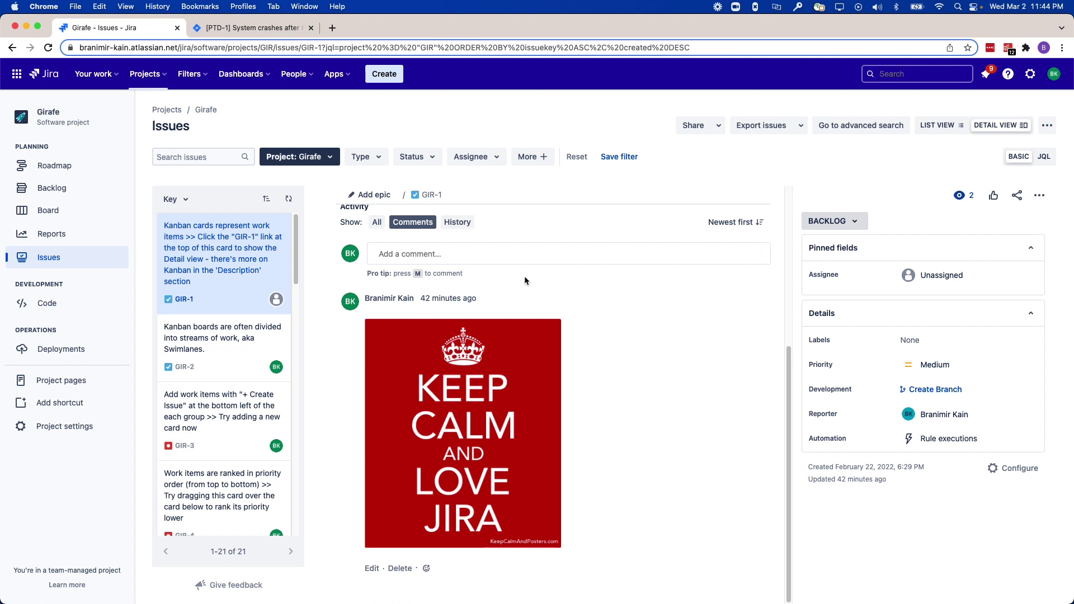
{"action": "left_click", "coordinate": [488, 245]}
{"action": "type", "text": "Found it"}
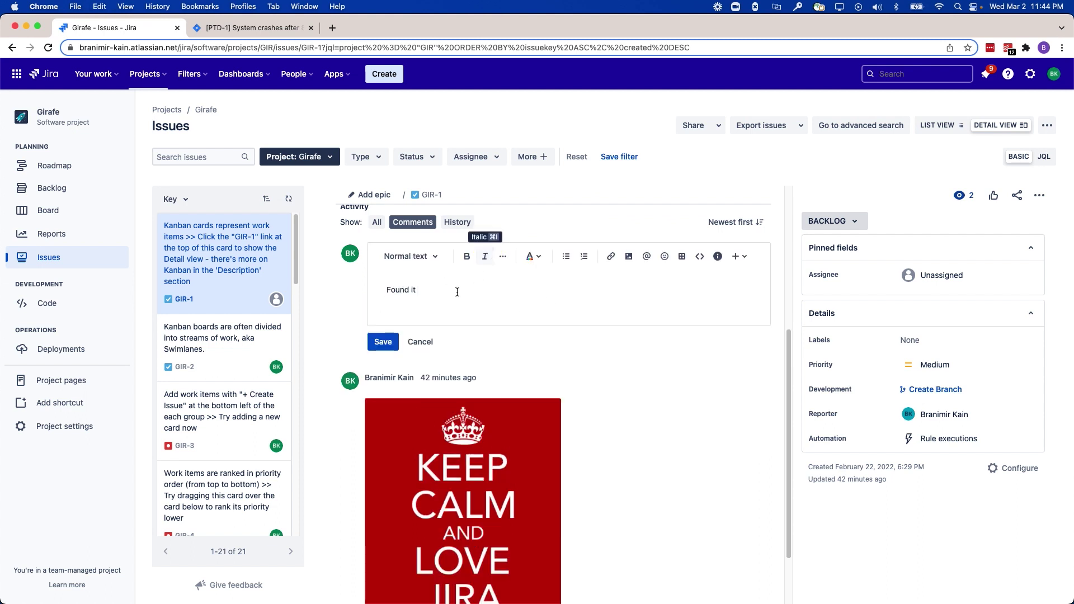
{"action": "left_click", "coordinate": [379, 343]}
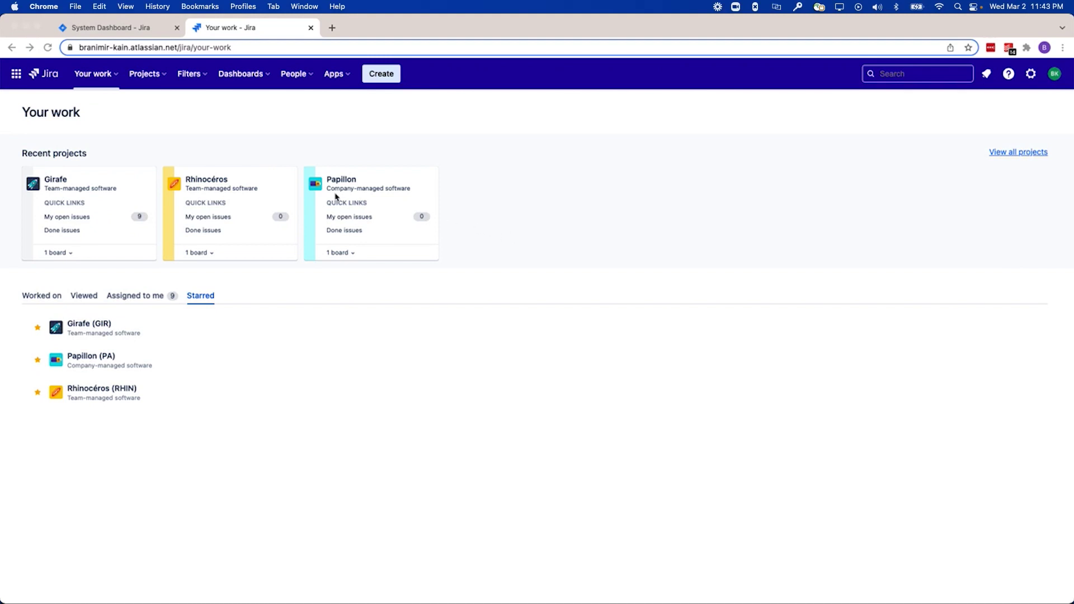
Step: Compare the self-hosted site's quick search with the cloud search for Jira, Confluence and Bitbucket, and open the advanced issue search
{"action": "left_click", "coordinate": [130, 33]}
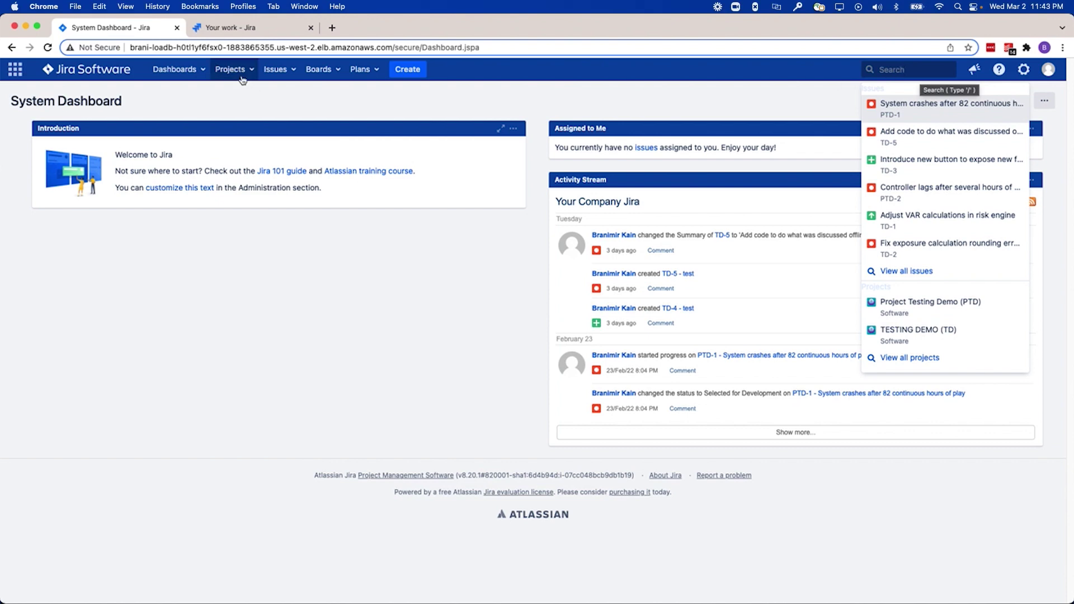
{"action": "left_click", "coordinate": [230, 29]}
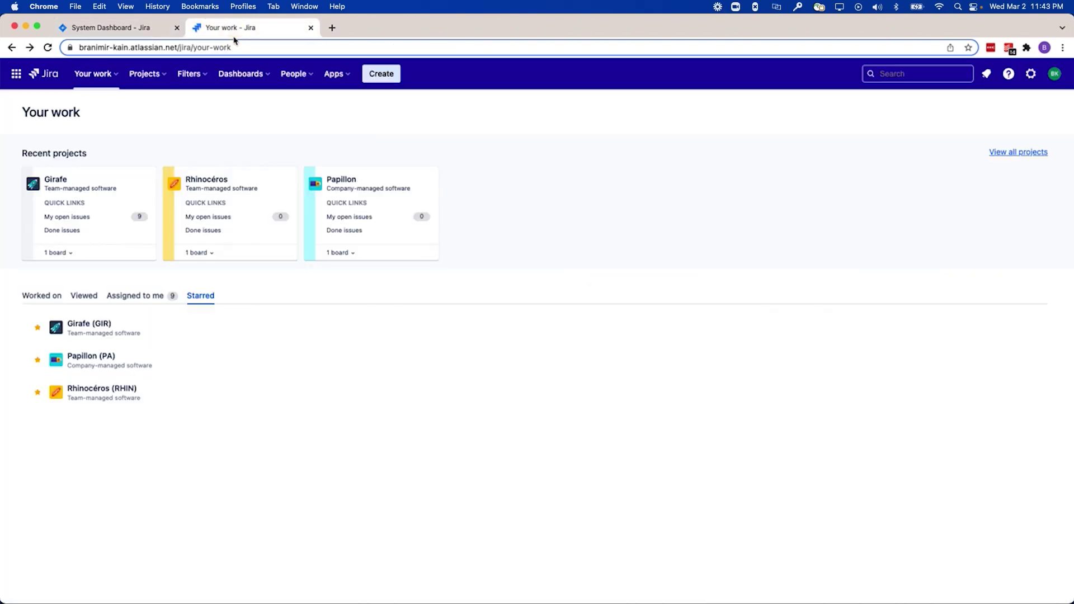
{"action": "left_click", "coordinate": [946, 75]}
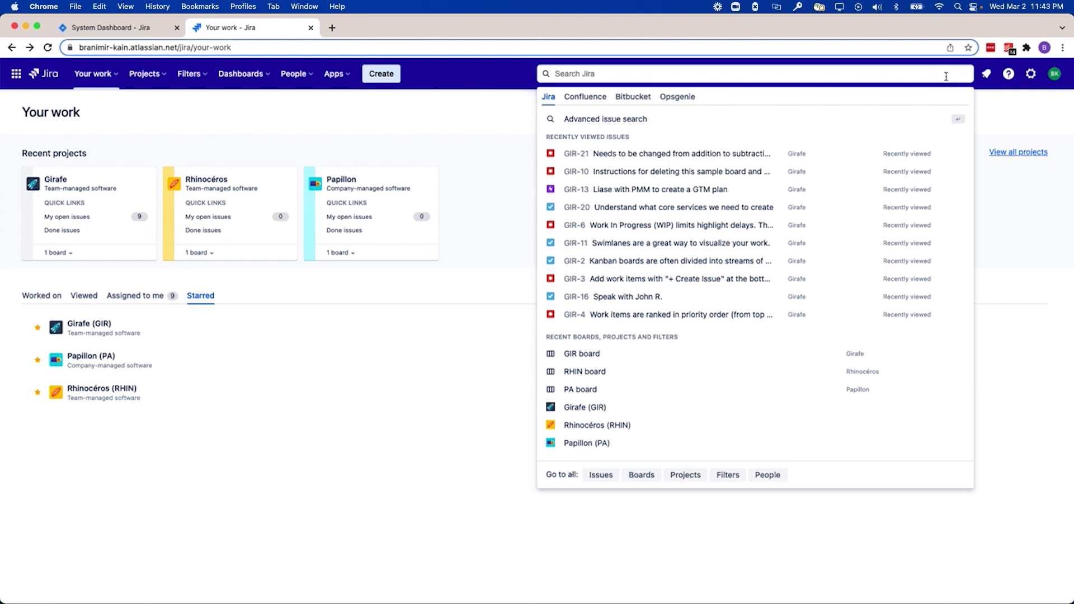
{"action": "left_click", "coordinate": [579, 102]}
{"action": "left_click", "coordinate": [629, 102]}
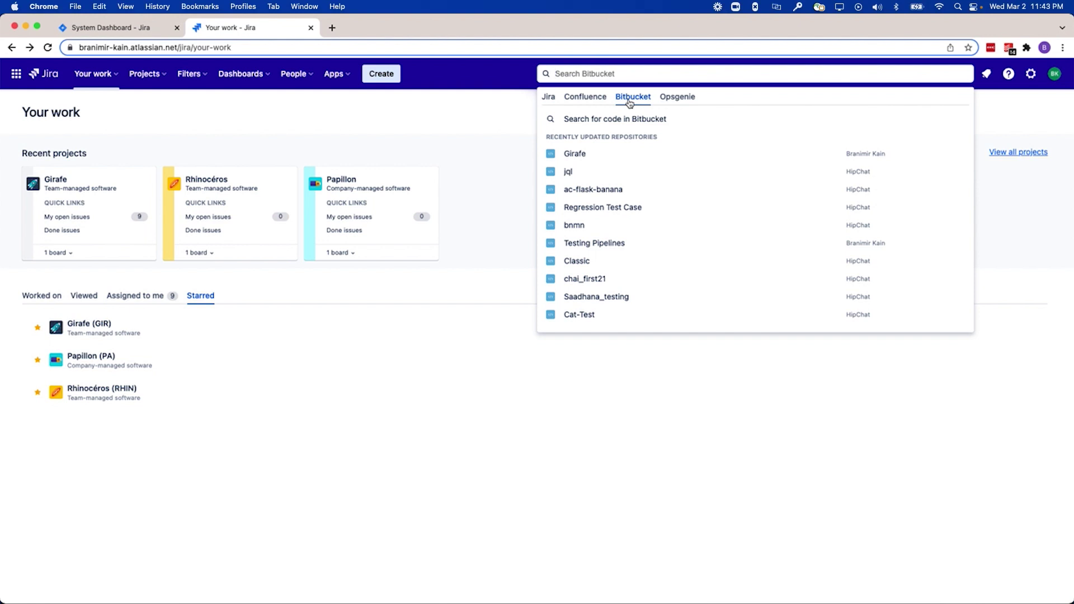
{"action": "left_click", "coordinate": [548, 97]}
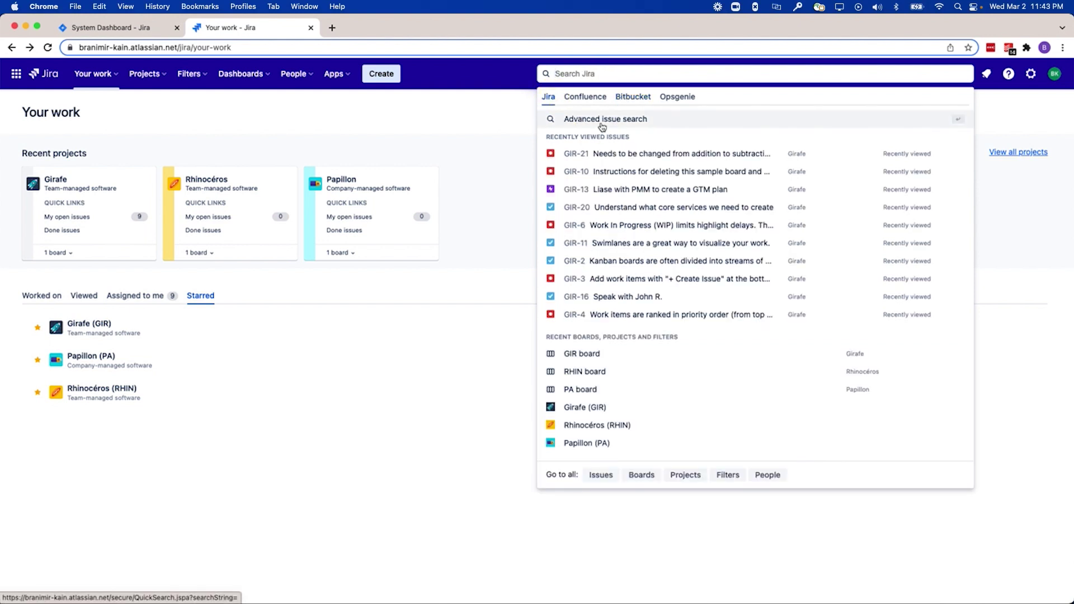
{"action": "left_click", "coordinate": [602, 127]}
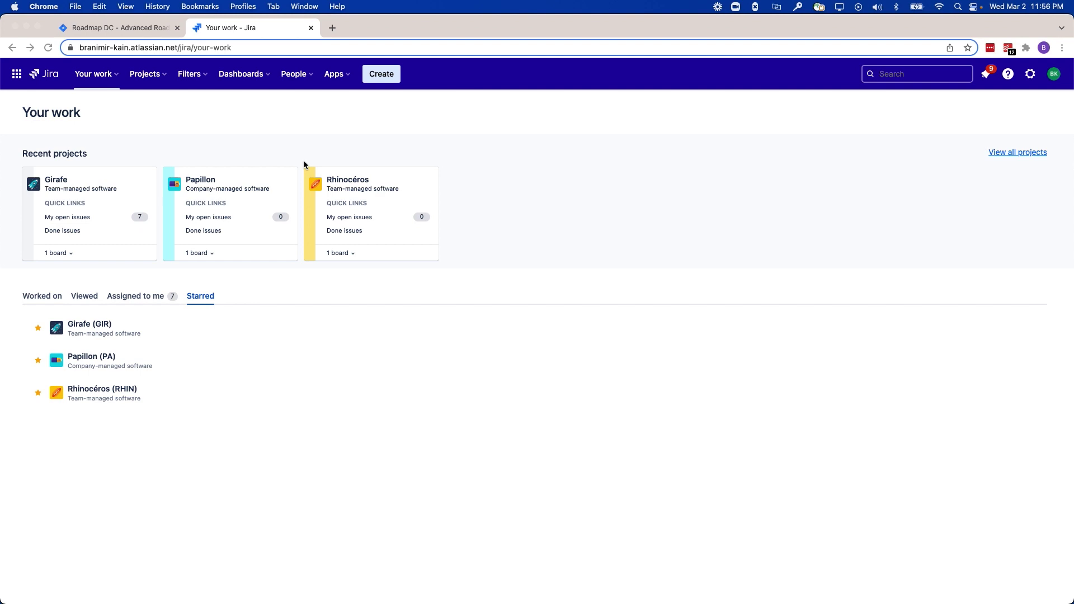
Step: View the Roadmap DC plan on the self-hosted Jira site and open the Girafe project's roadmap in the cloud for comparison
{"action": "left_click", "coordinate": [152, 34]}
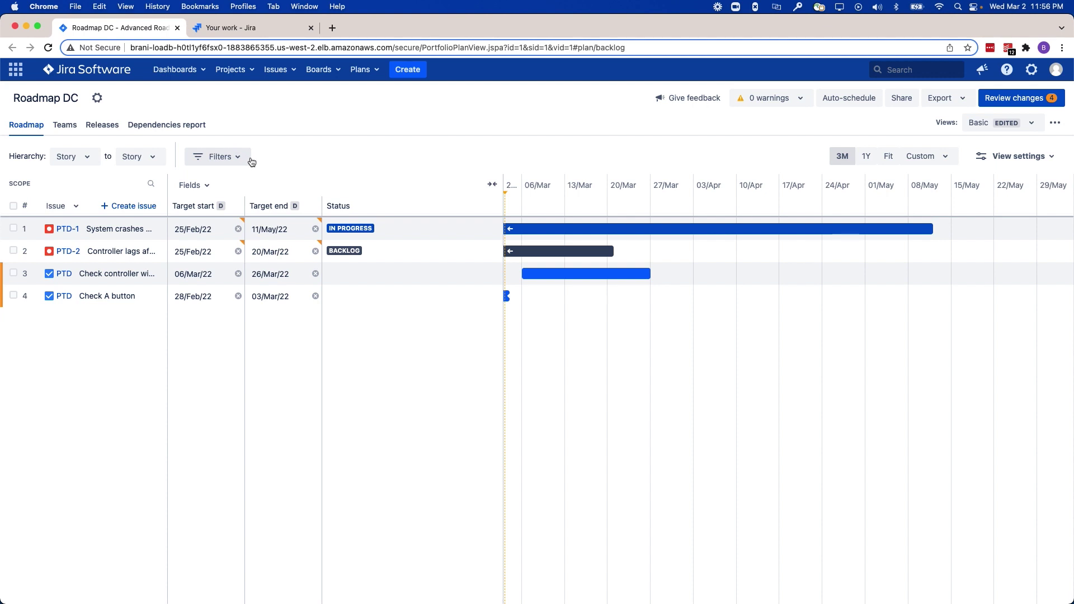
{"action": "left_click", "coordinate": [253, 35]}
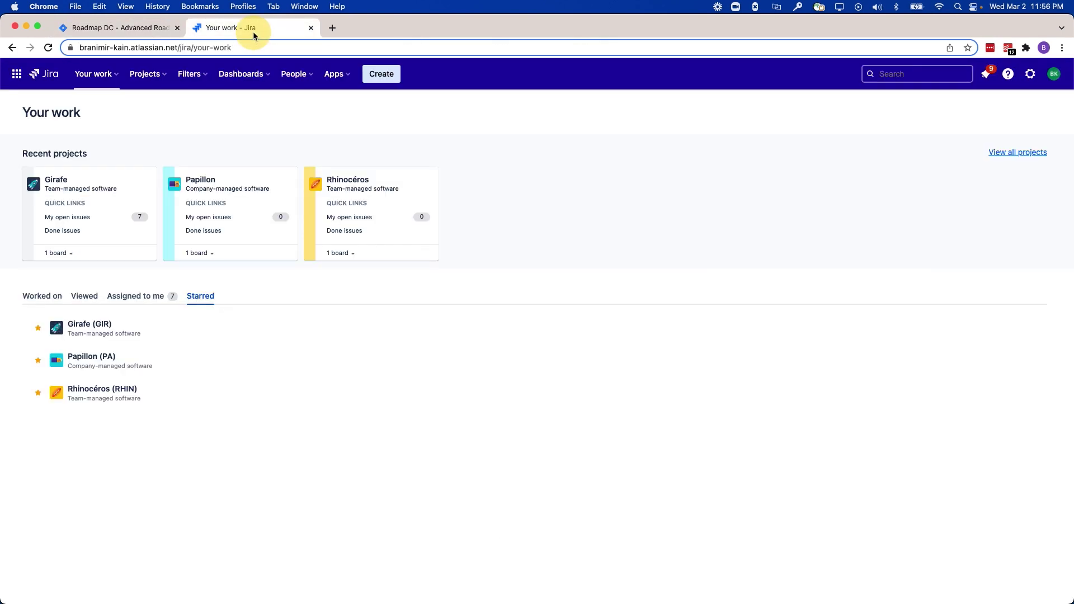
{"action": "left_click", "coordinate": [80, 322]}
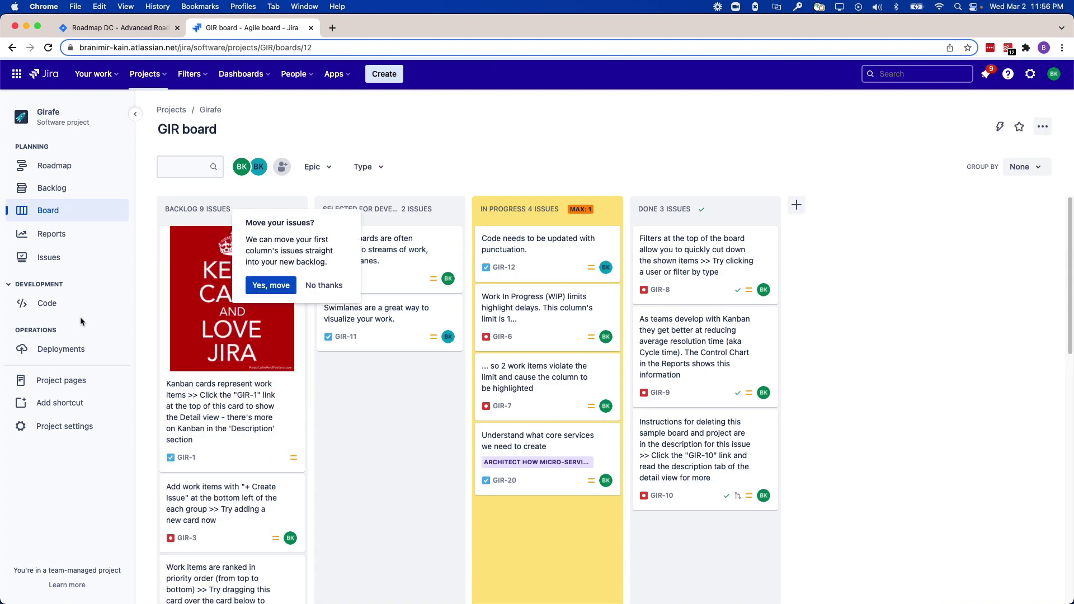
{"action": "left_click", "coordinate": [55, 163]}
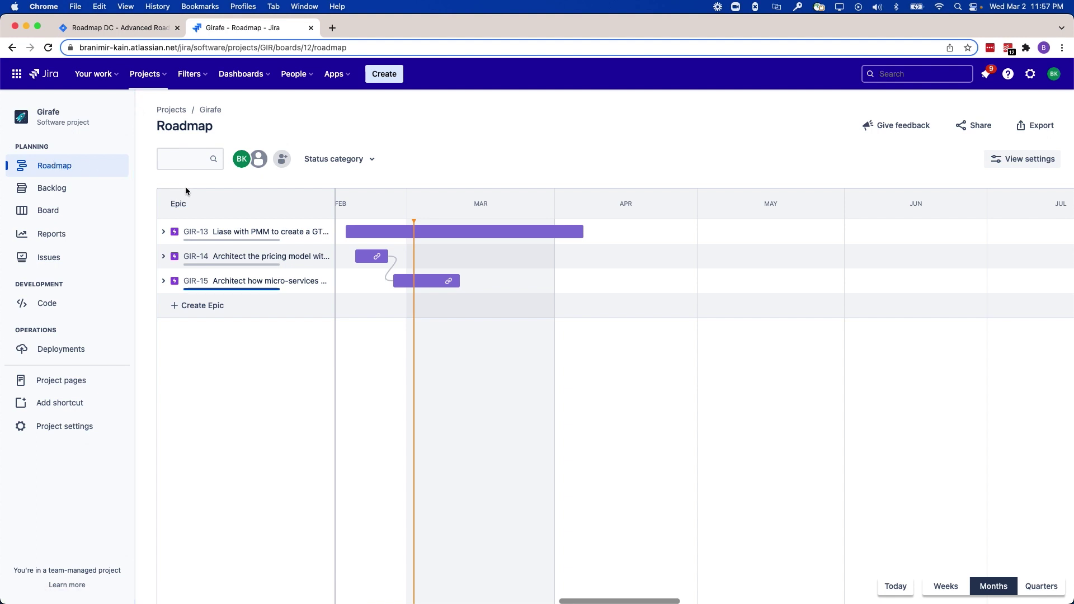
Step: Expand epic GIR-13 with its details on the roadmap and inspect the dependency between epics GIR-14 and GIR-15
{"action": "left_click", "coordinate": [163, 232]}
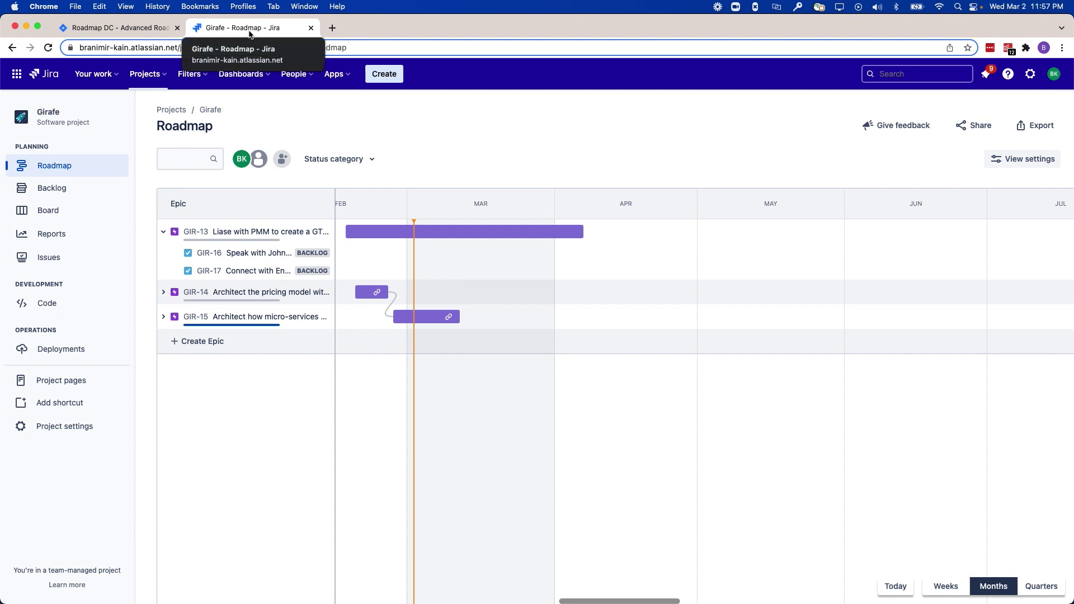
{"action": "left_click", "coordinate": [242, 231]}
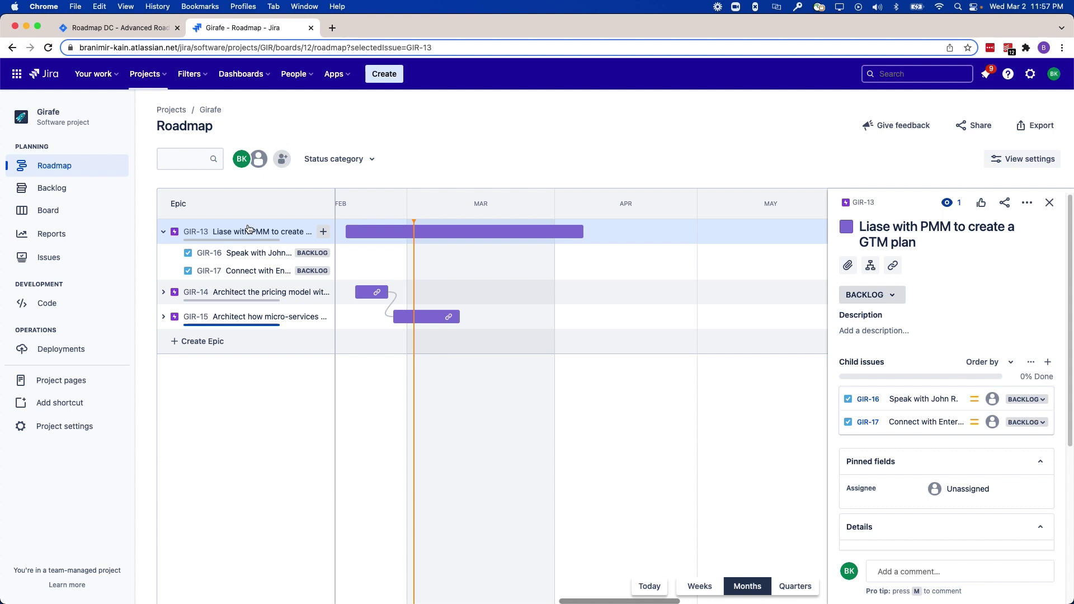
{"action": "left_click", "coordinate": [392, 310]}
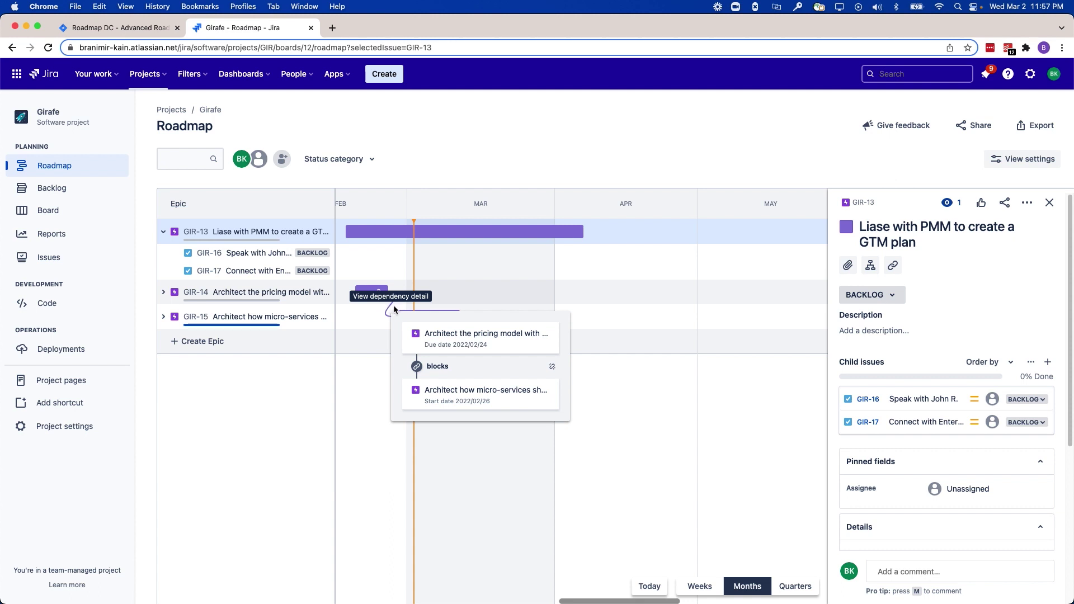
Step: View the sharing and export options of the Girafe roadmap
{"action": "left_click", "coordinate": [974, 126]}
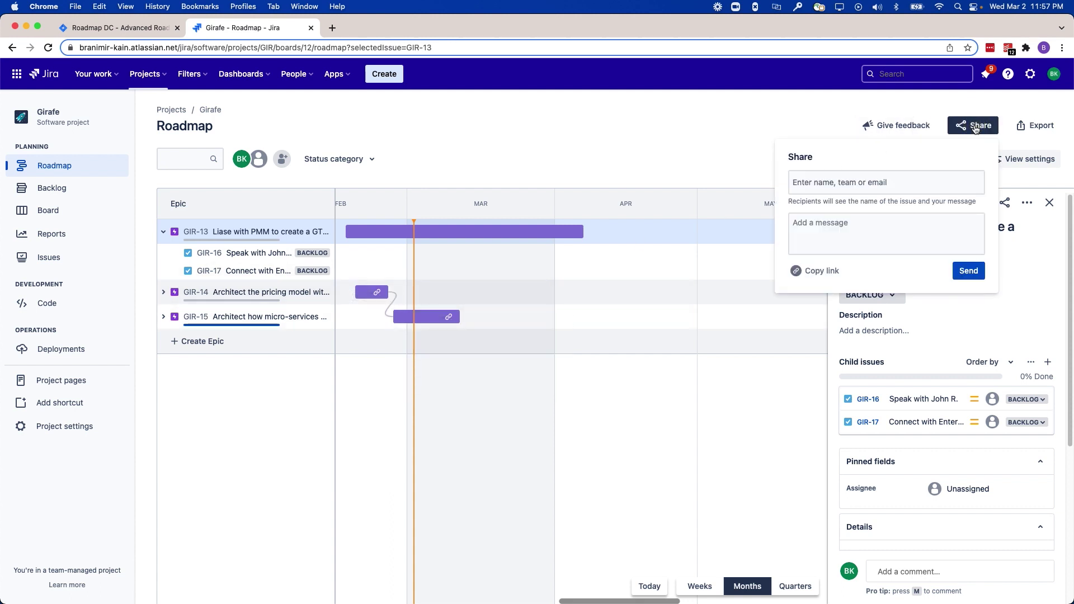
{"action": "left_click", "coordinate": [1036, 125]}
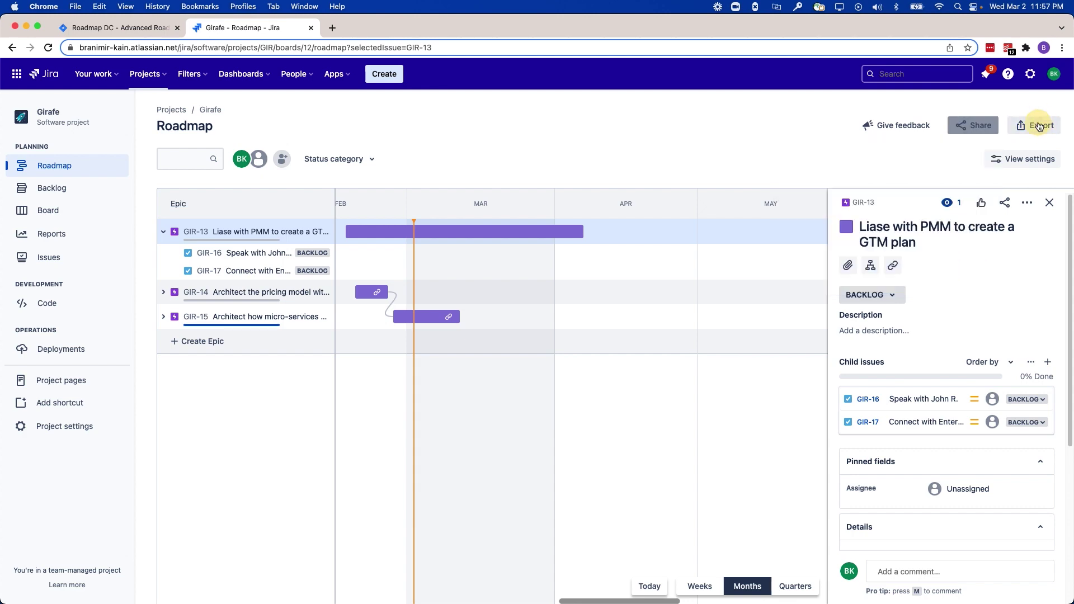
{"action": "left_click", "coordinate": [1039, 127]}
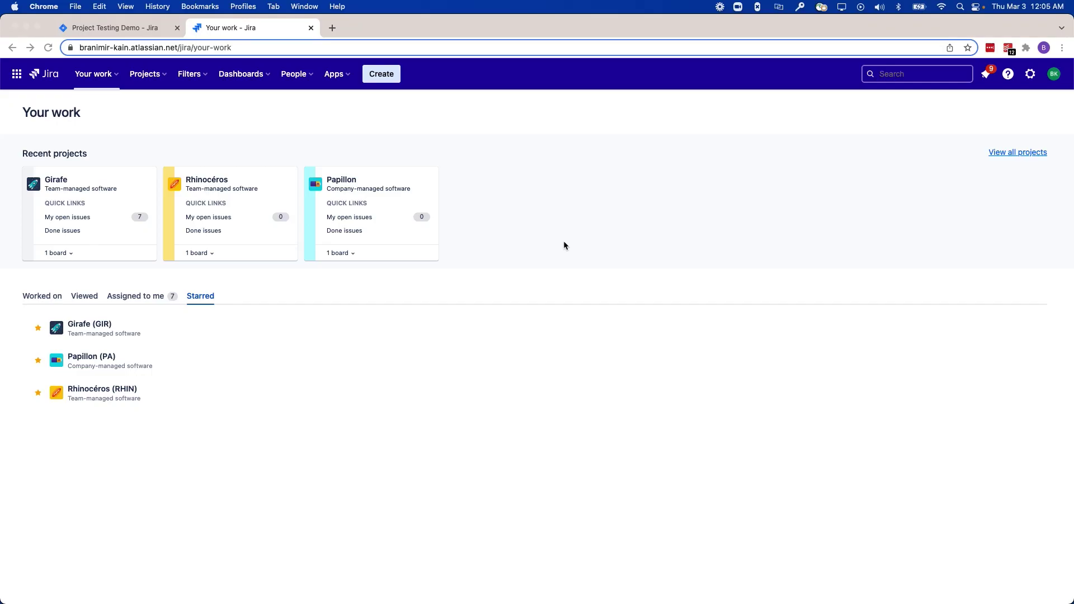
Step: View the PTD project's reports overview on the self-hosted Jira site and the GIR Sprint 1 insights on the cloud Girafe board
{"action": "left_click", "coordinate": [114, 29]}
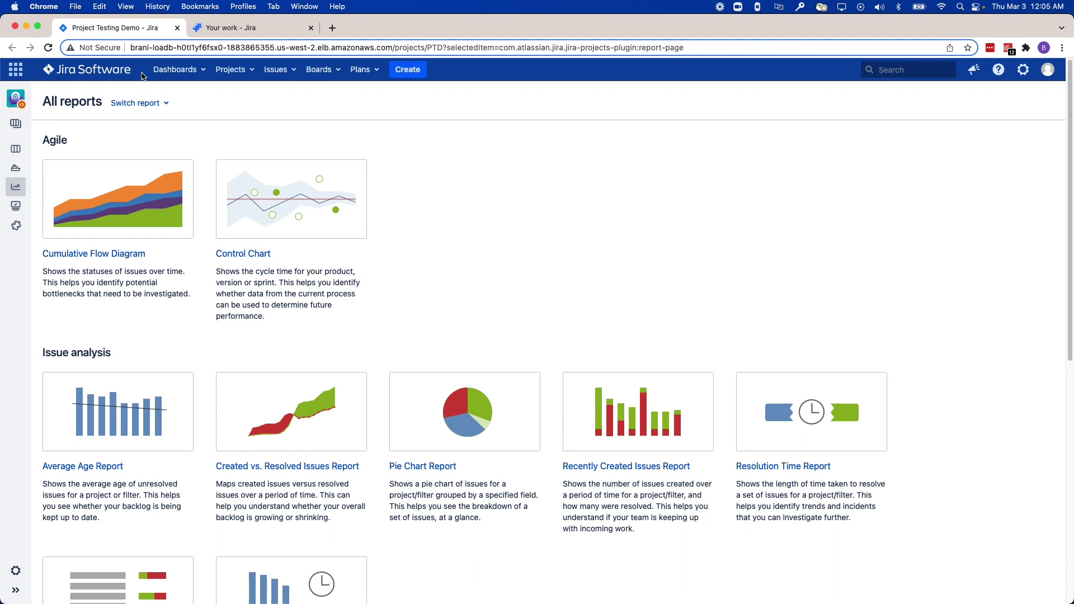
{"action": "left_click", "coordinate": [234, 32]}
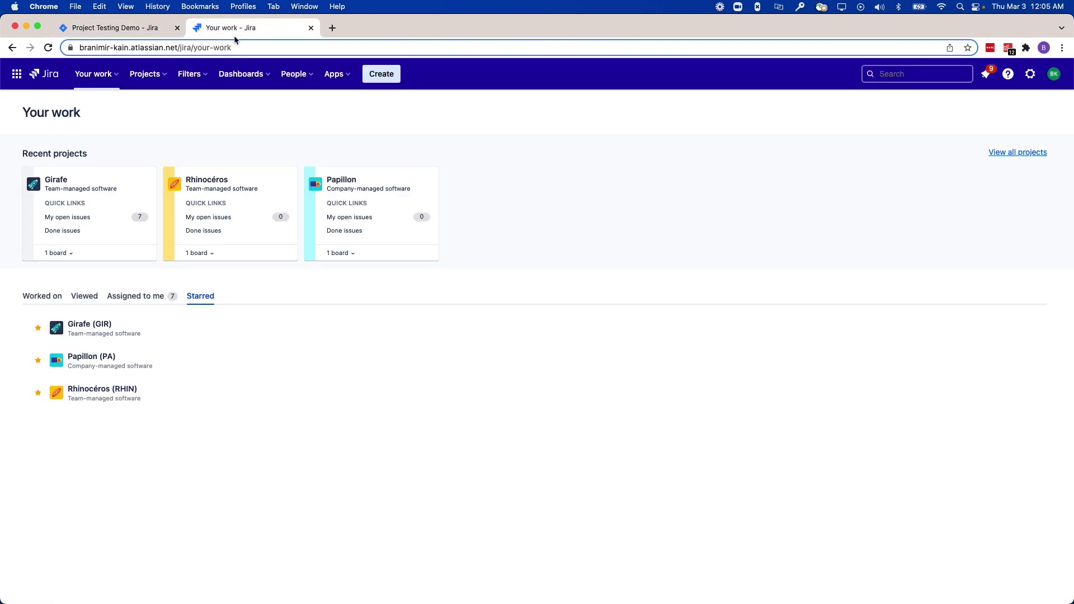
{"action": "left_click", "coordinate": [78, 329]}
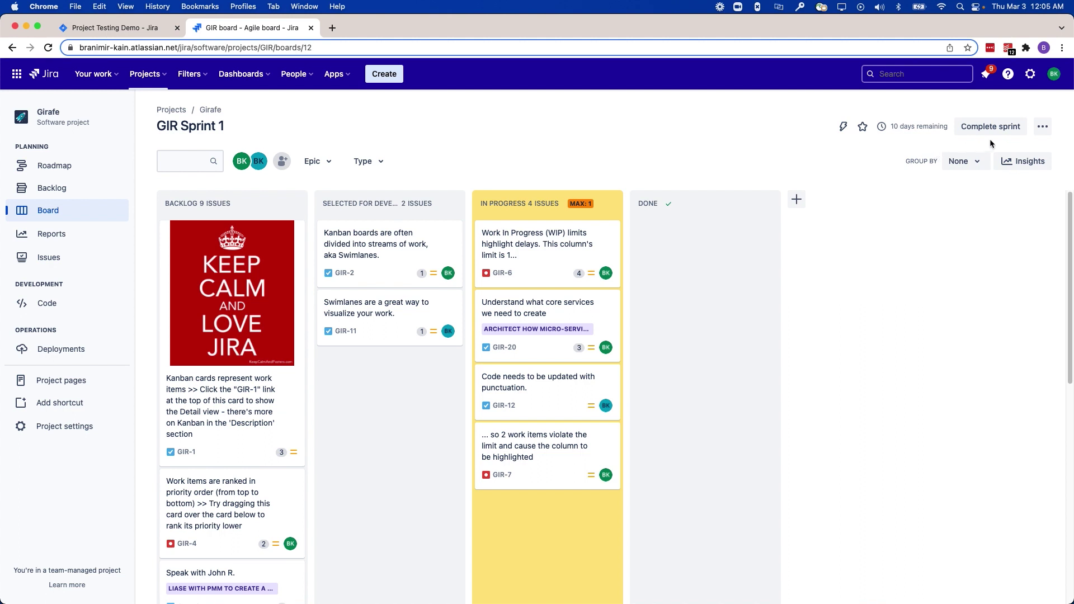
{"action": "left_click", "coordinate": [1019, 161]}
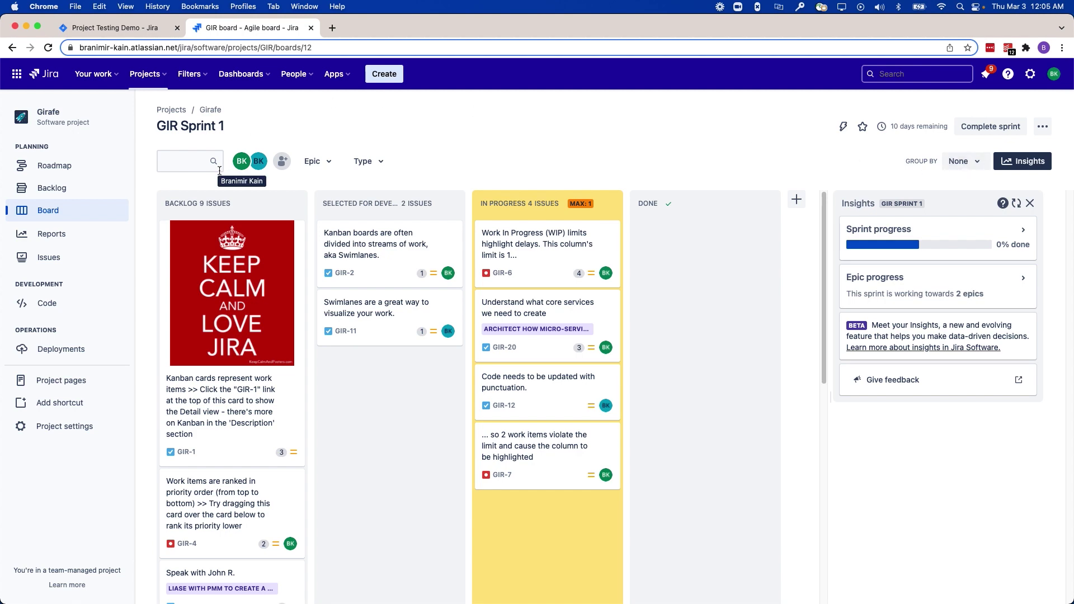
Step: View the insights for the Girafe project's backlog and minimize the browser window
{"action": "left_click", "coordinate": [80, 196]}
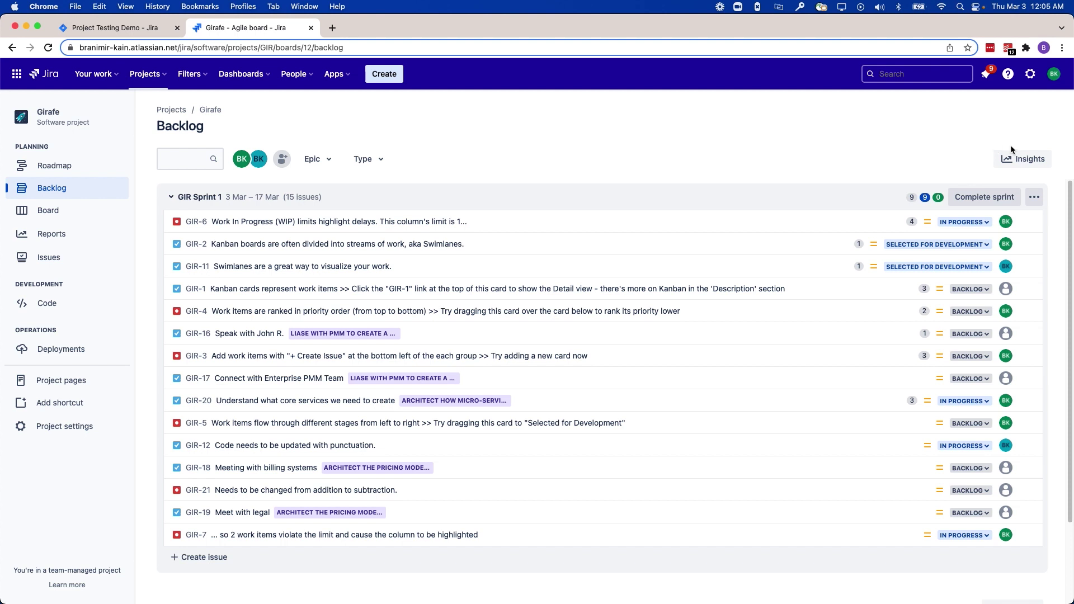
{"action": "left_click", "coordinate": [1019, 158]}
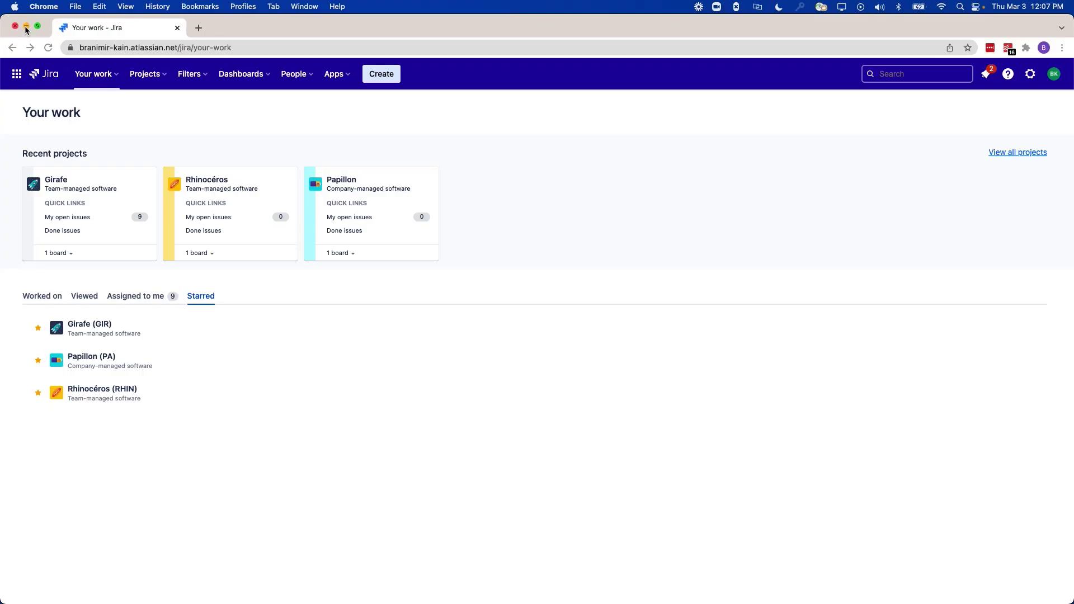
{"action": "left_click", "coordinate": [26, 26]}
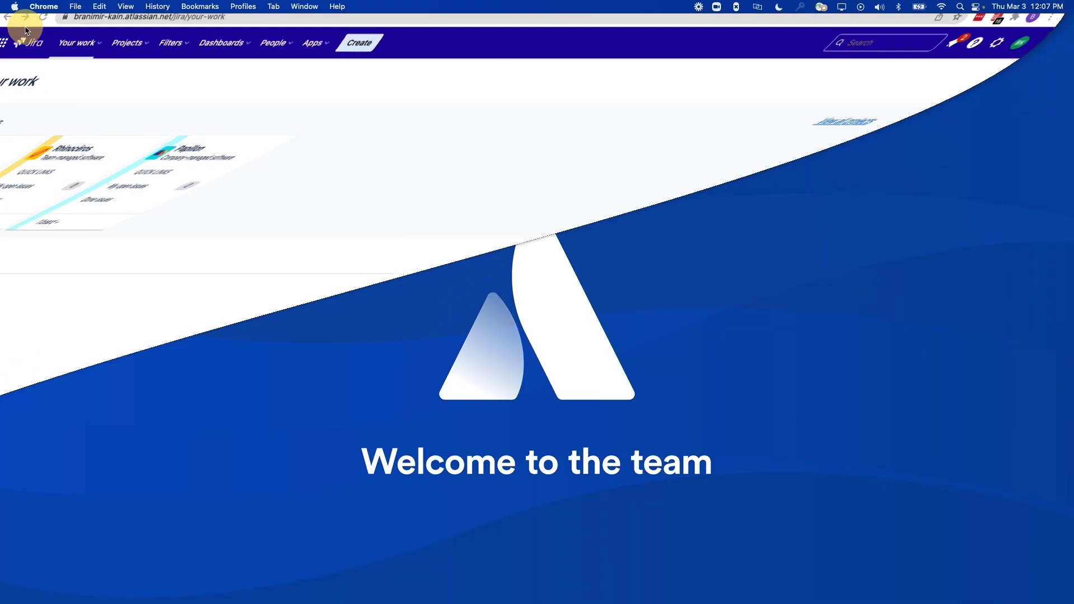